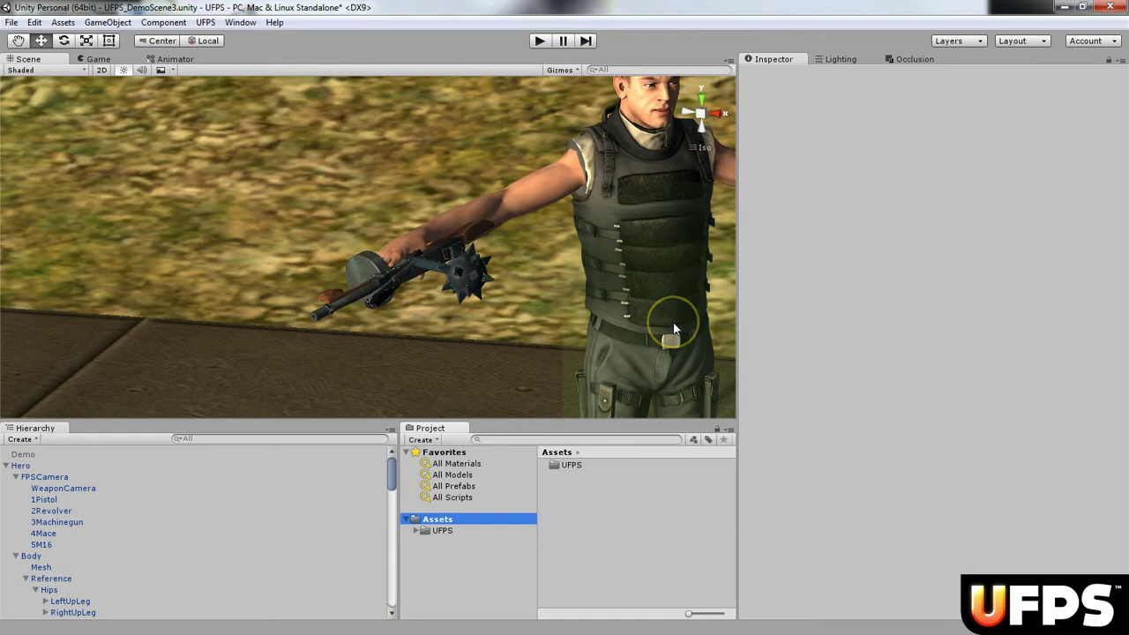
# Filter the Project assets to scenes only, pick UFPS_DemoScene3, and select the Demo object
pyautogui.click(650, 337)
pyautogui.click(542, 298)
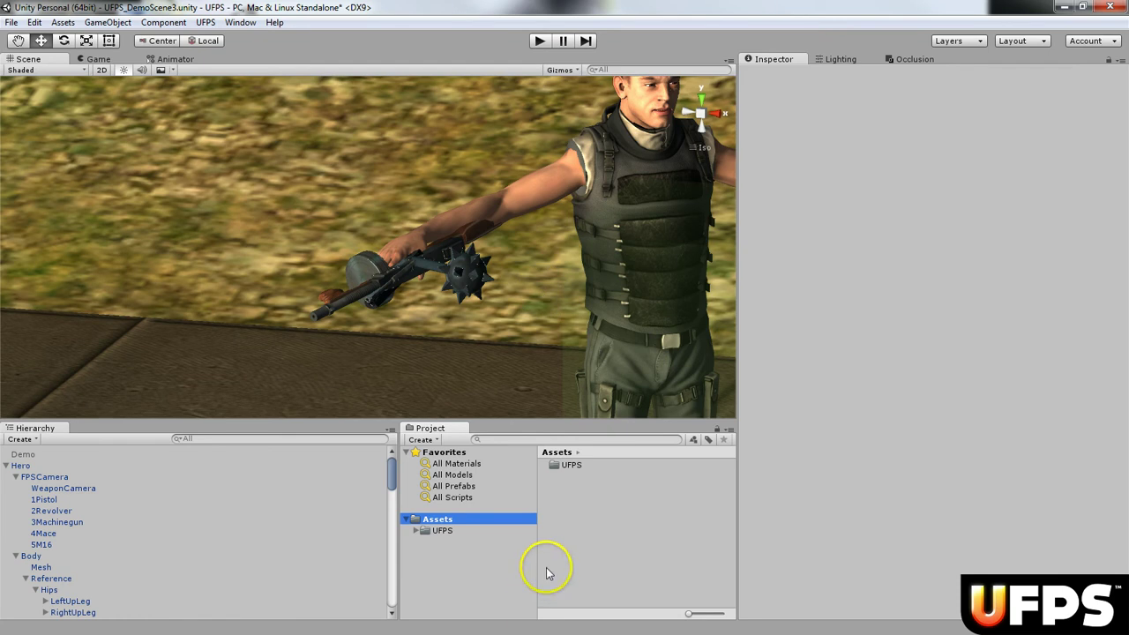
pyautogui.click(695, 440)
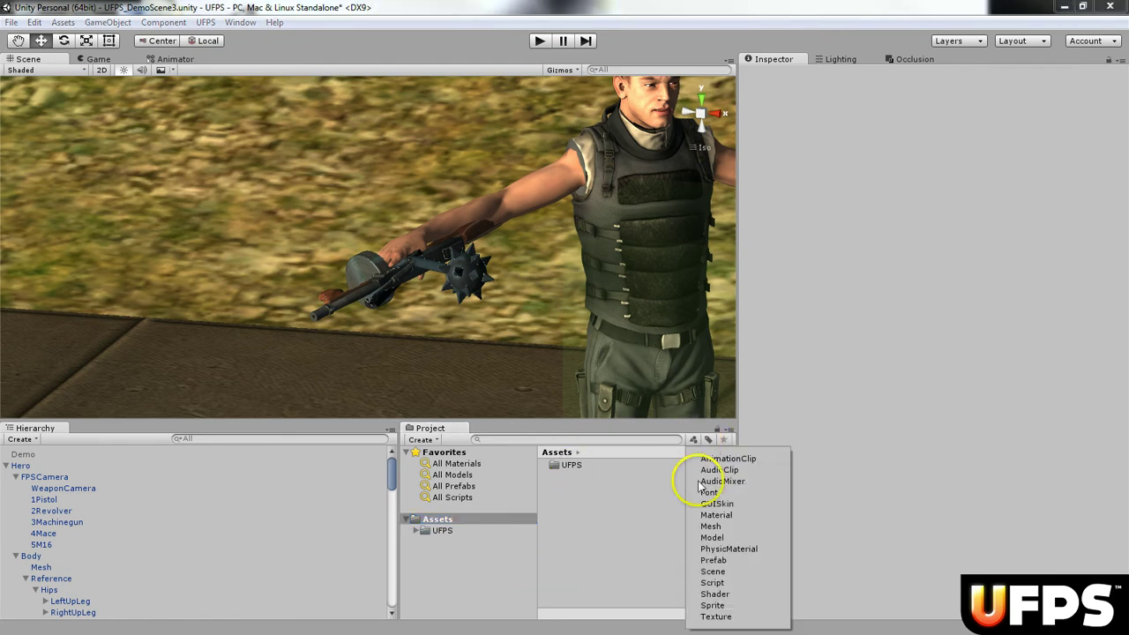
pyautogui.click(712, 572)
pyautogui.click(633, 499)
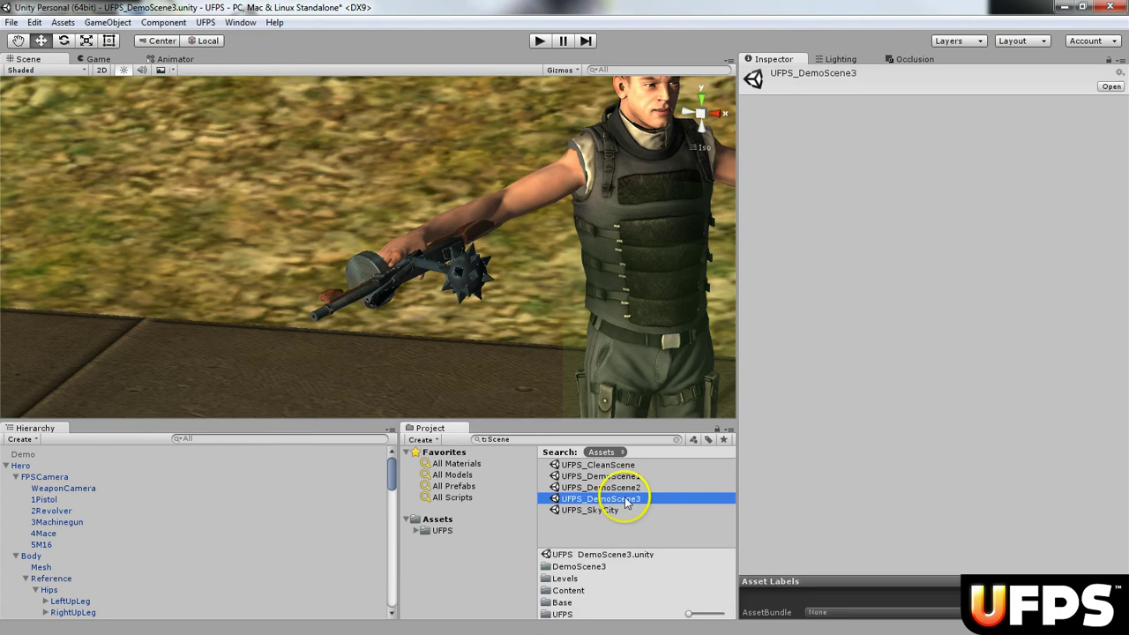
pyautogui.click(24, 454)
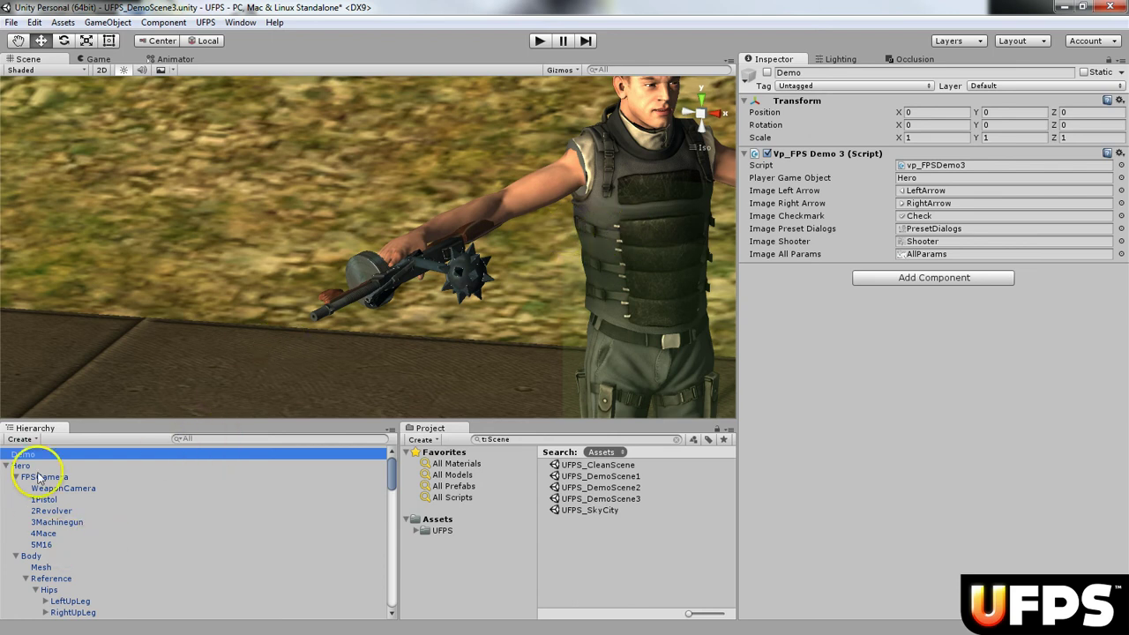
# Look over the 5M16 weapon's Rendering settings, then fold them away
pyautogui.click(42, 545)
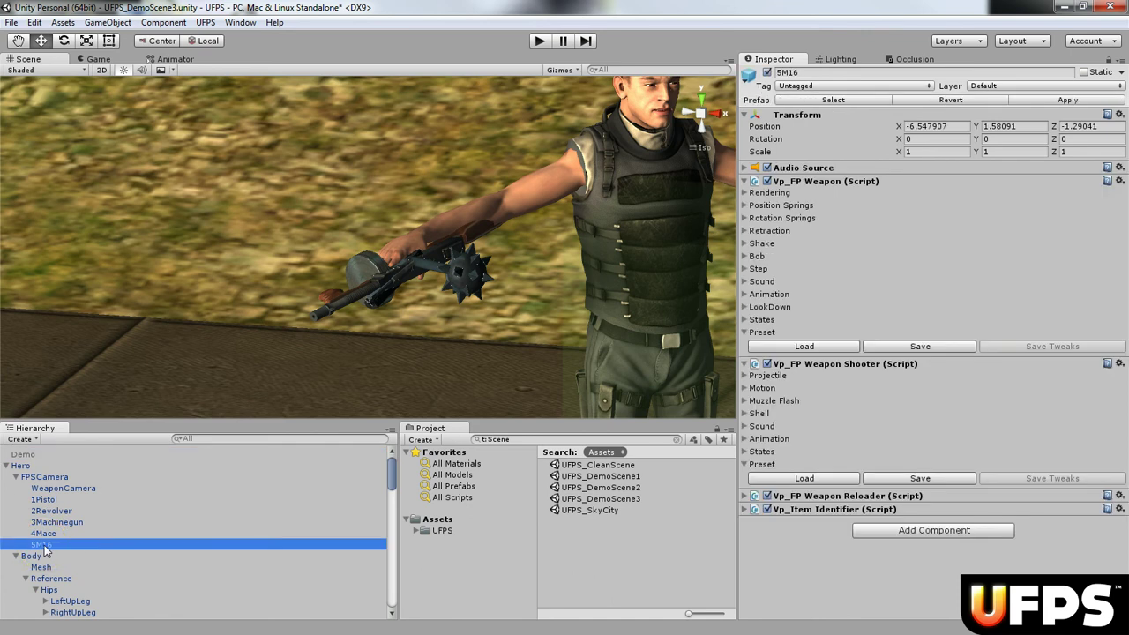
pyautogui.click(744, 192)
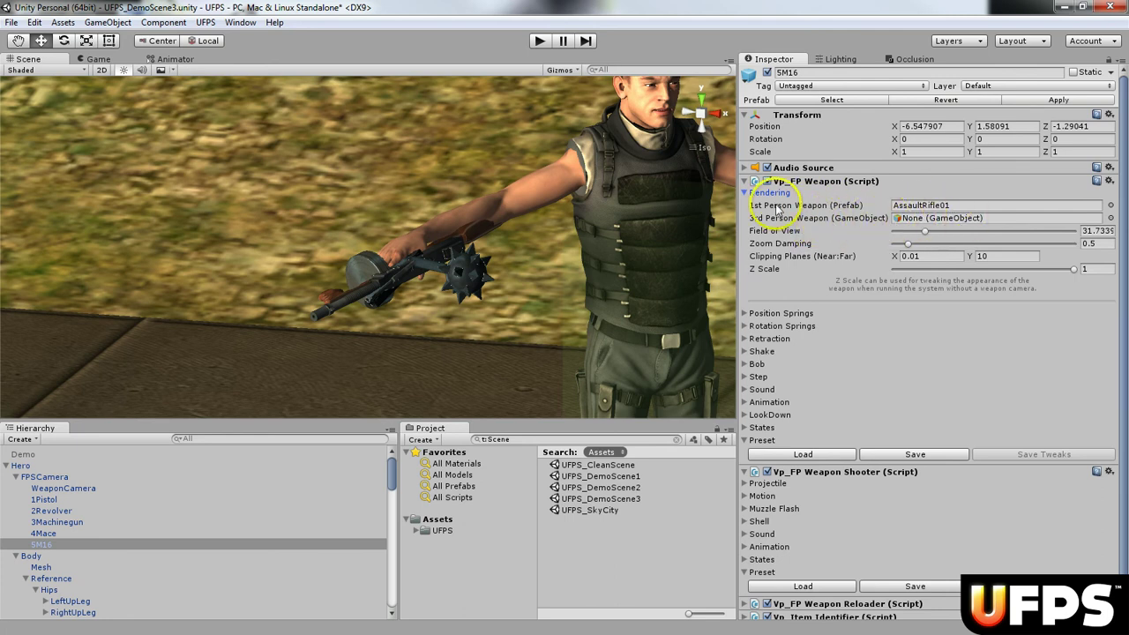
pyautogui.click(748, 193)
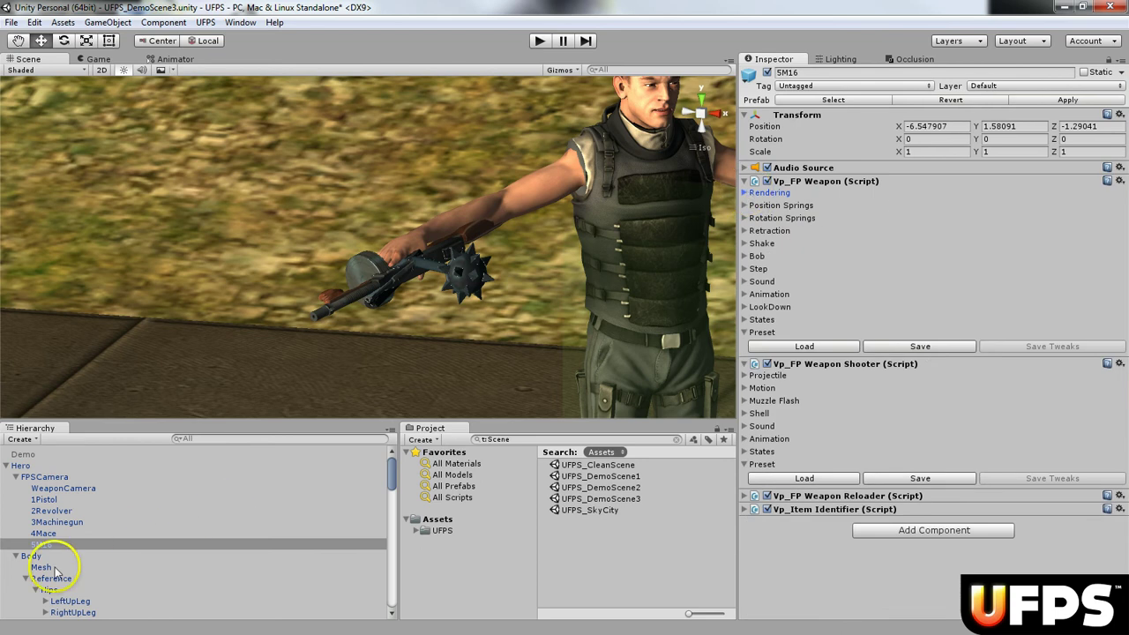
# Expand the hero's bones through Reference, Hips and Spine, then select the RightHand bone
pyautogui.click(32, 556)
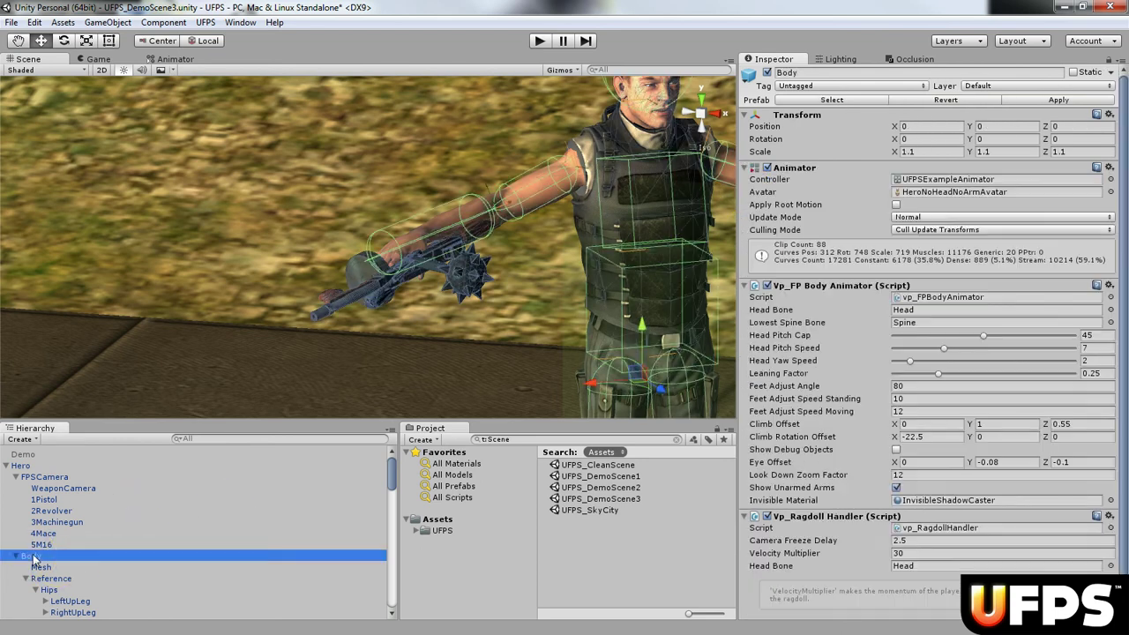
pyautogui.scroll(-3, 36, 558)
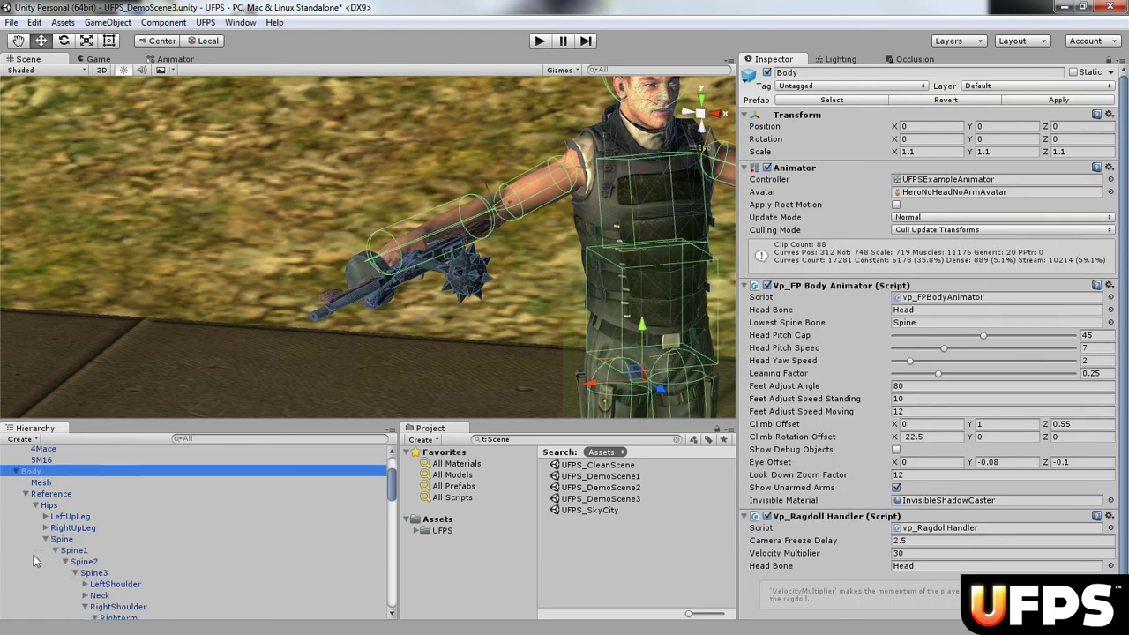
pyautogui.click(25, 494)
pyautogui.click(26, 494)
pyautogui.click(36, 505)
pyautogui.click(36, 506)
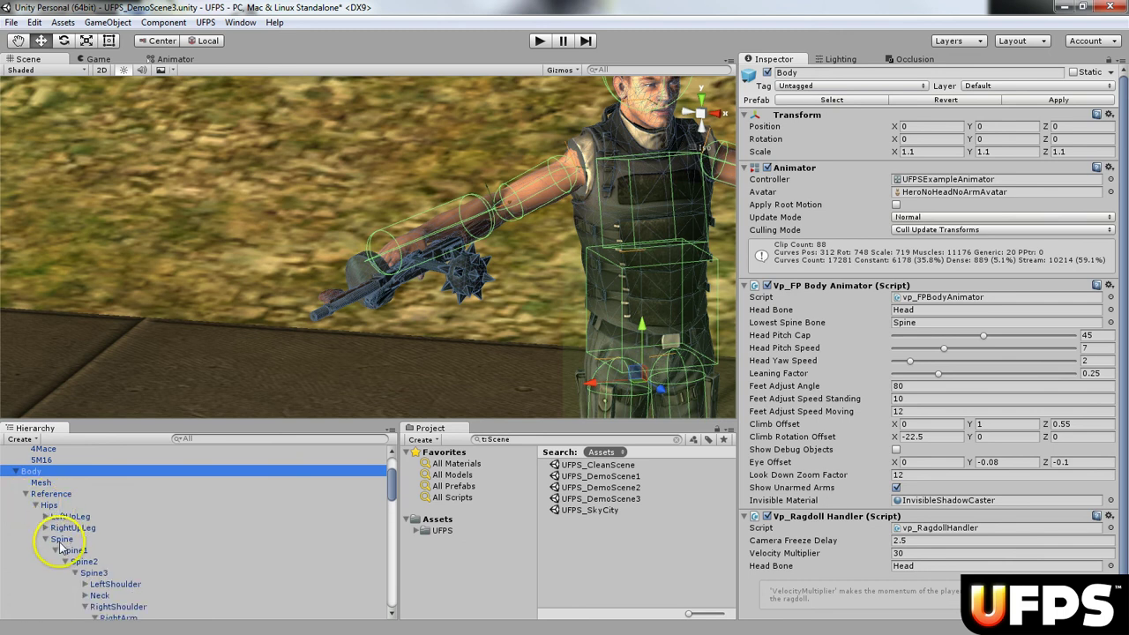
pyautogui.scroll(-2, 63, 543)
pyautogui.scroll(-5, 132, 536)
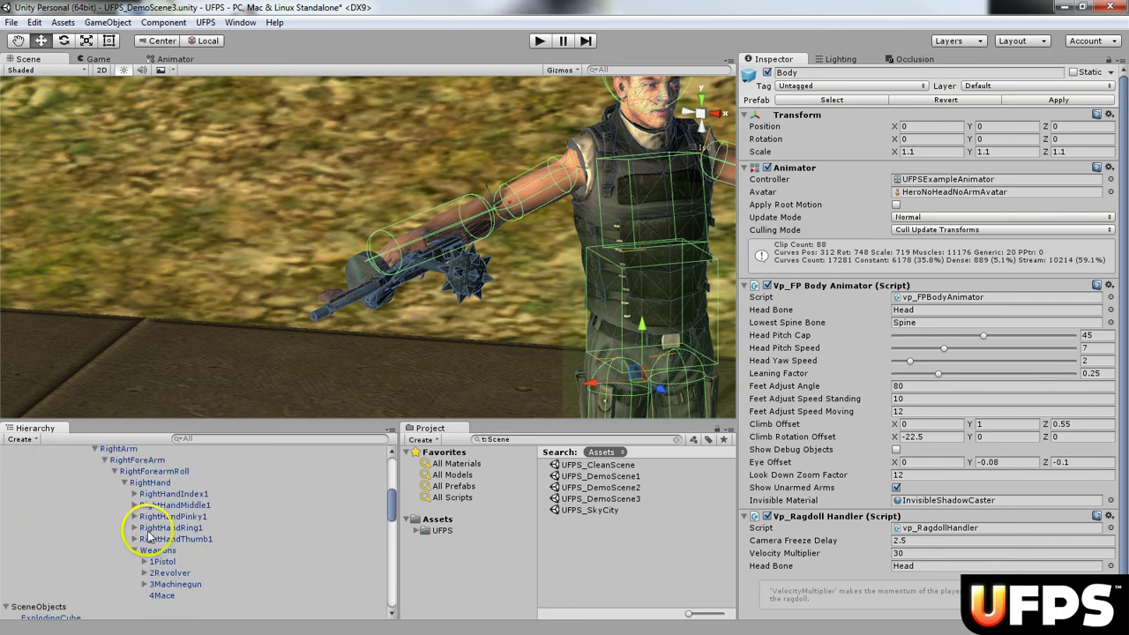
pyautogui.click(156, 484)
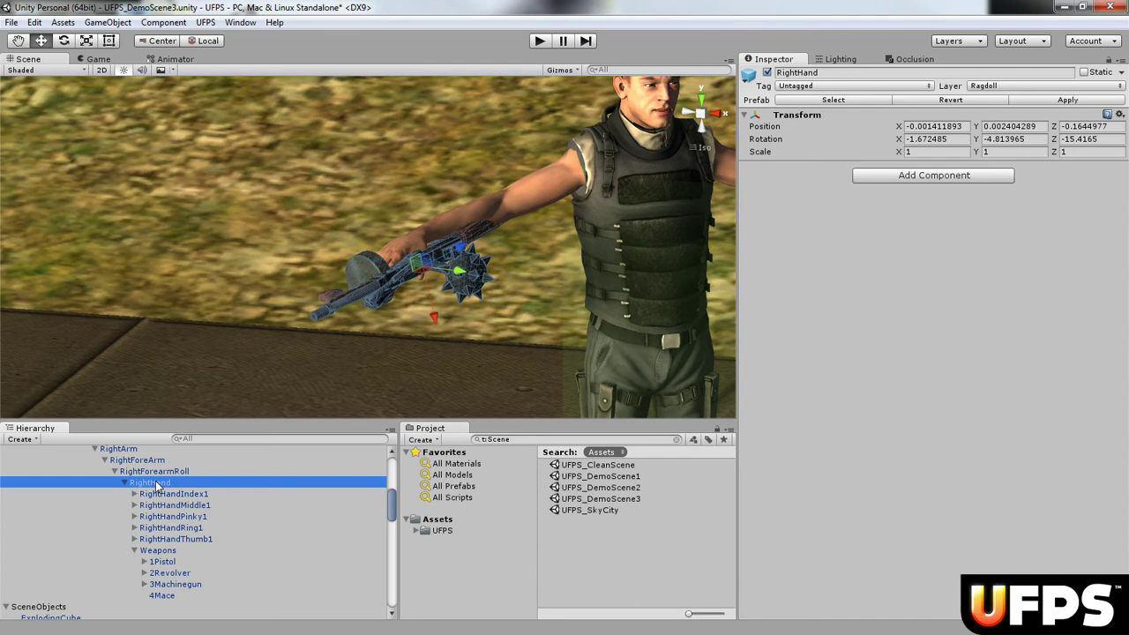
# Delete the stray empty child created under RightHand
pyautogui.click(21, 439)
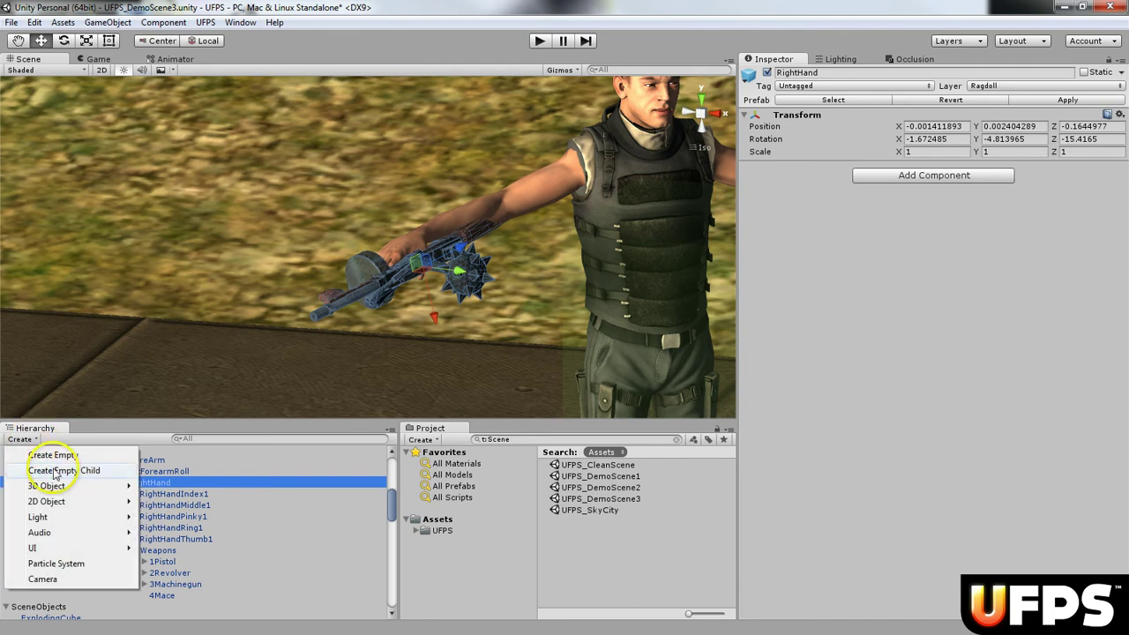
pyautogui.click(53, 471)
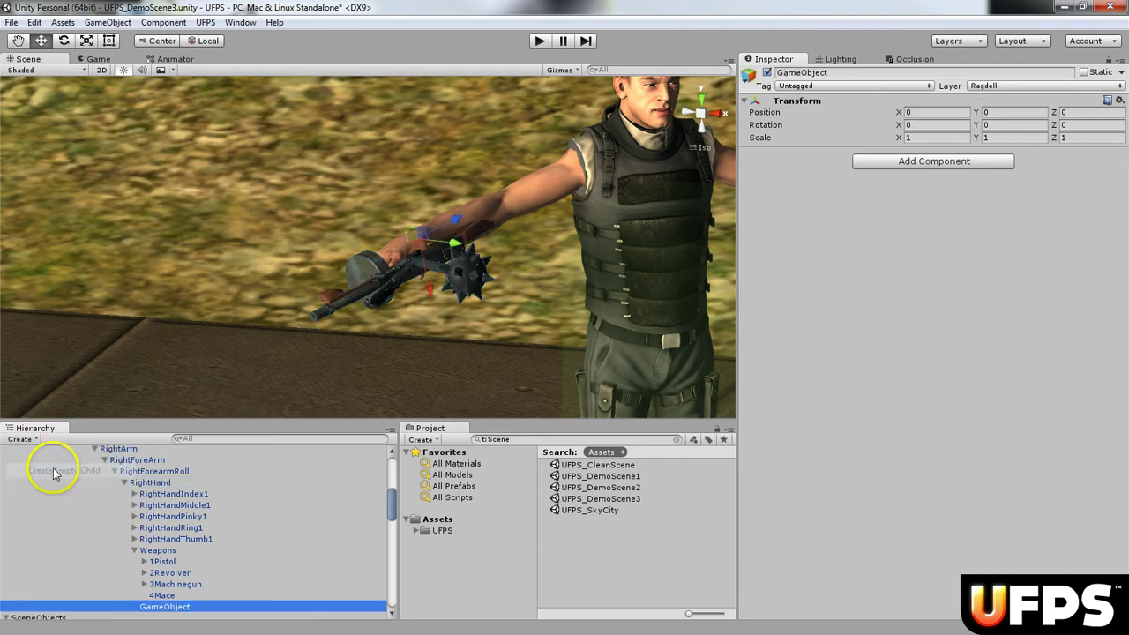
pyautogui.moveTo(151, 605); pyautogui.dragTo(173, 554)
pyautogui.click(174, 553)
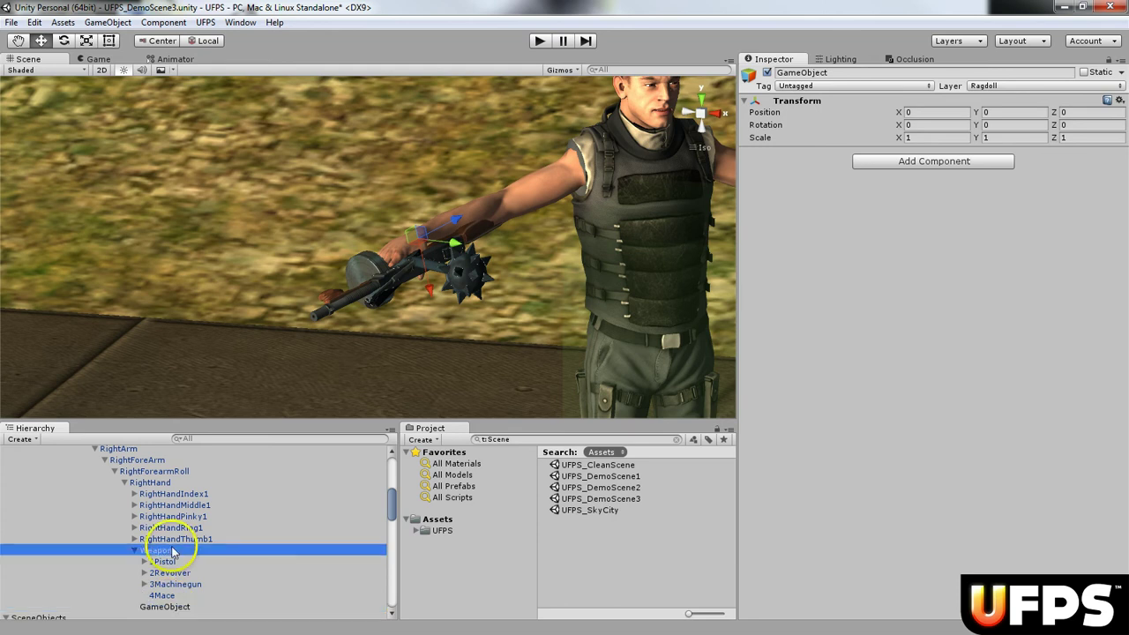
pyautogui.rightClick(166, 605)
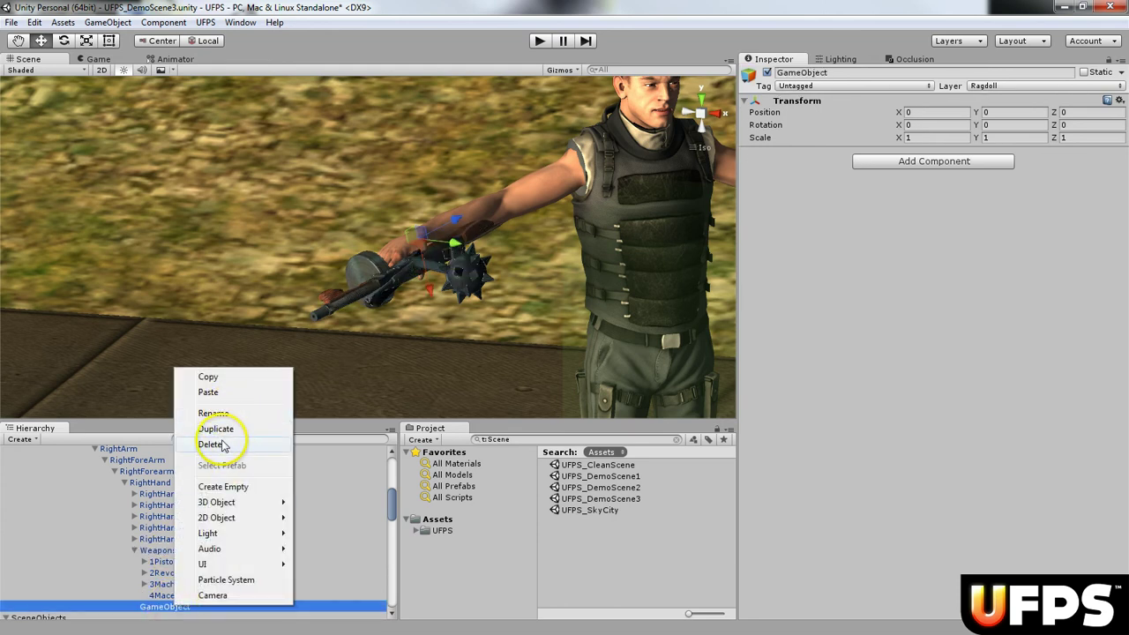
pyautogui.click(218, 443)
# Create an empty child under Weapons and rename it 5M16
pyautogui.click(157, 550)
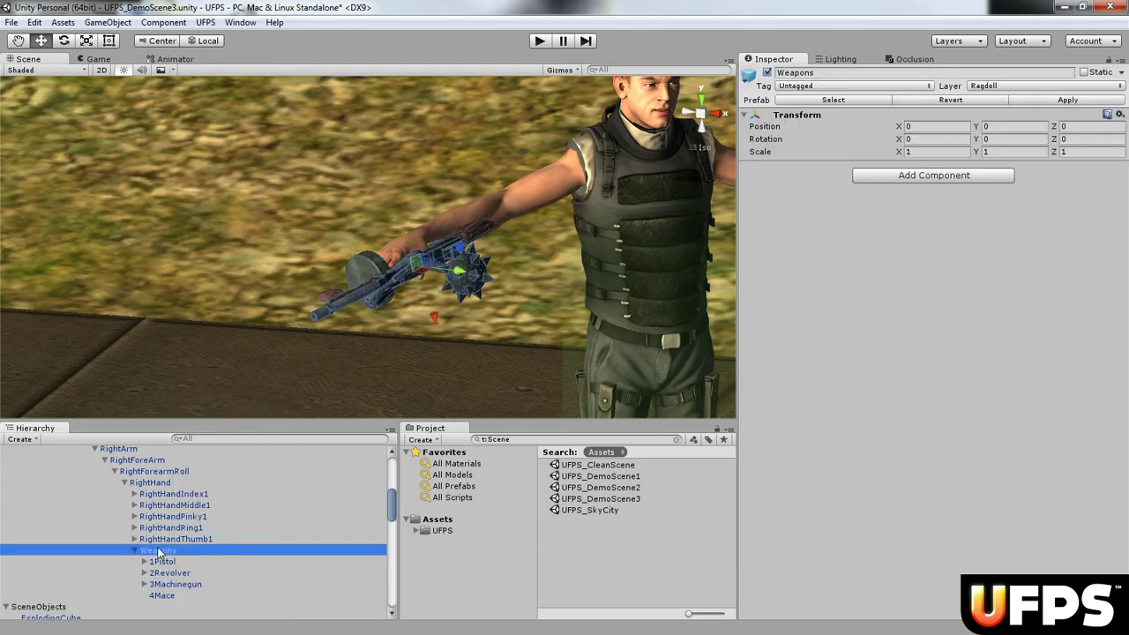
pyautogui.click(157, 550)
pyautogui.click(188, 552)
pyautogui.click(33, 439)
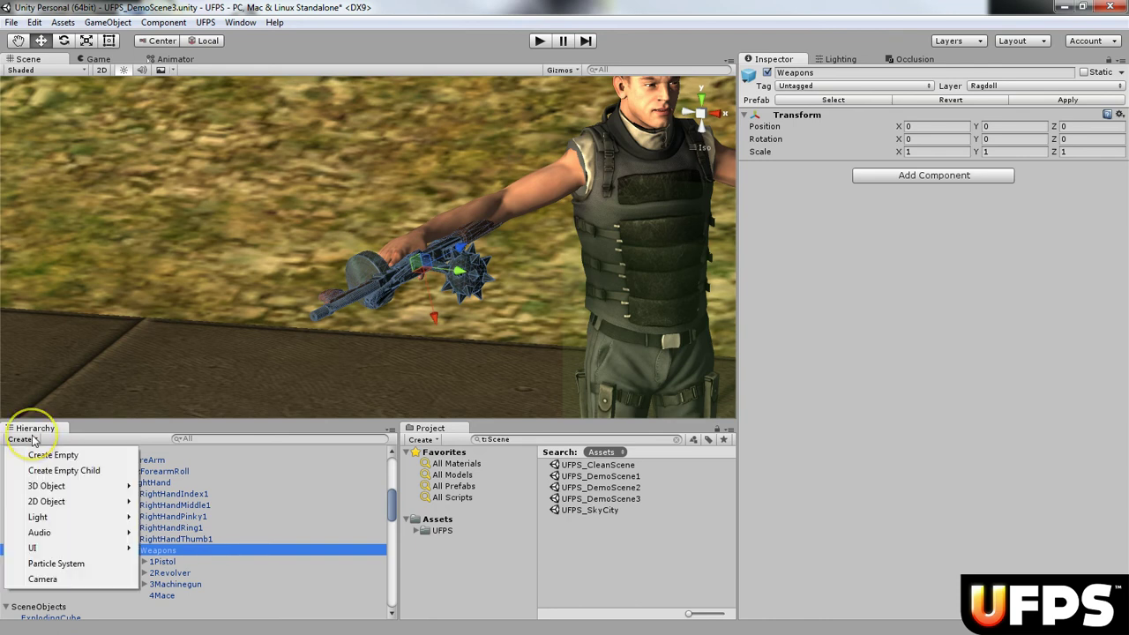
pyautogui.click(60, 473)
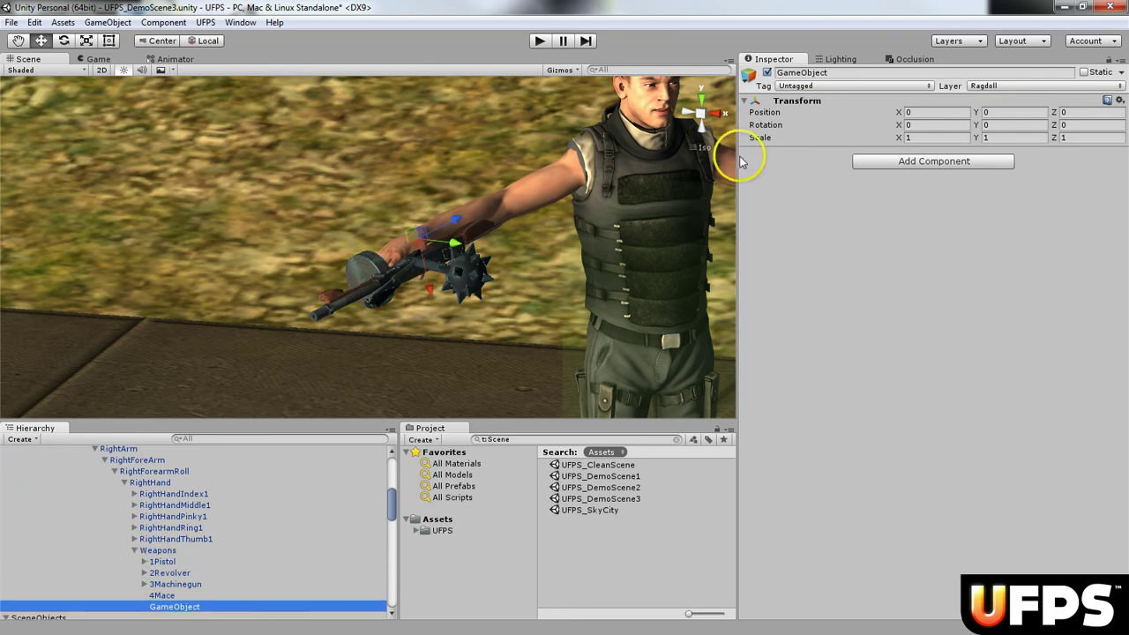
pyautogui.click(844, 72)
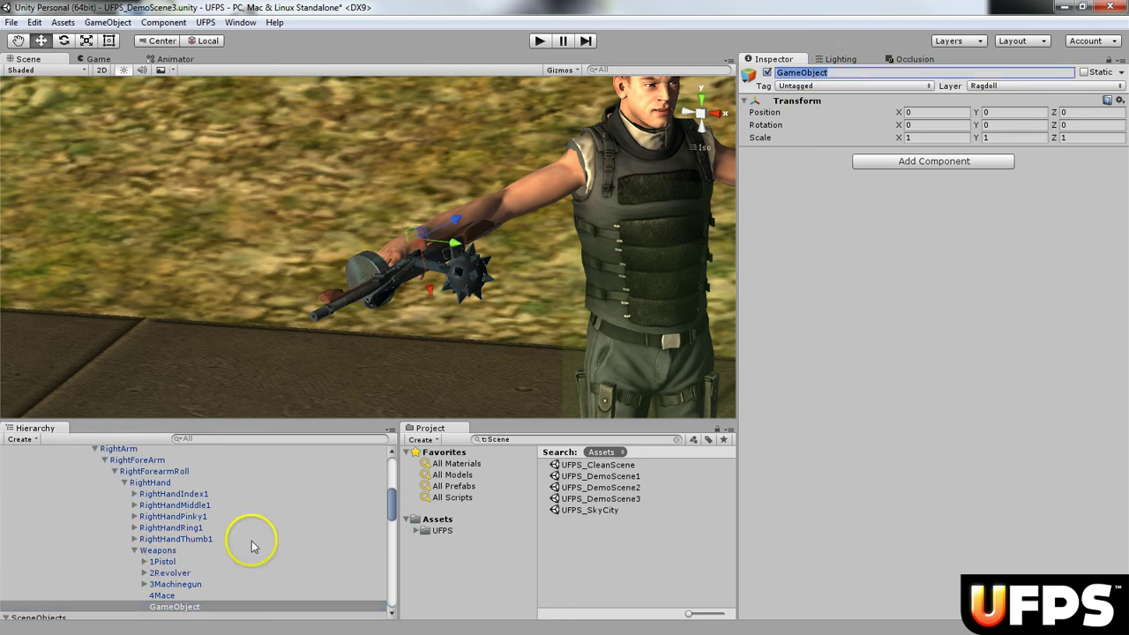
pyautogui.scroll(5, 251, 547)
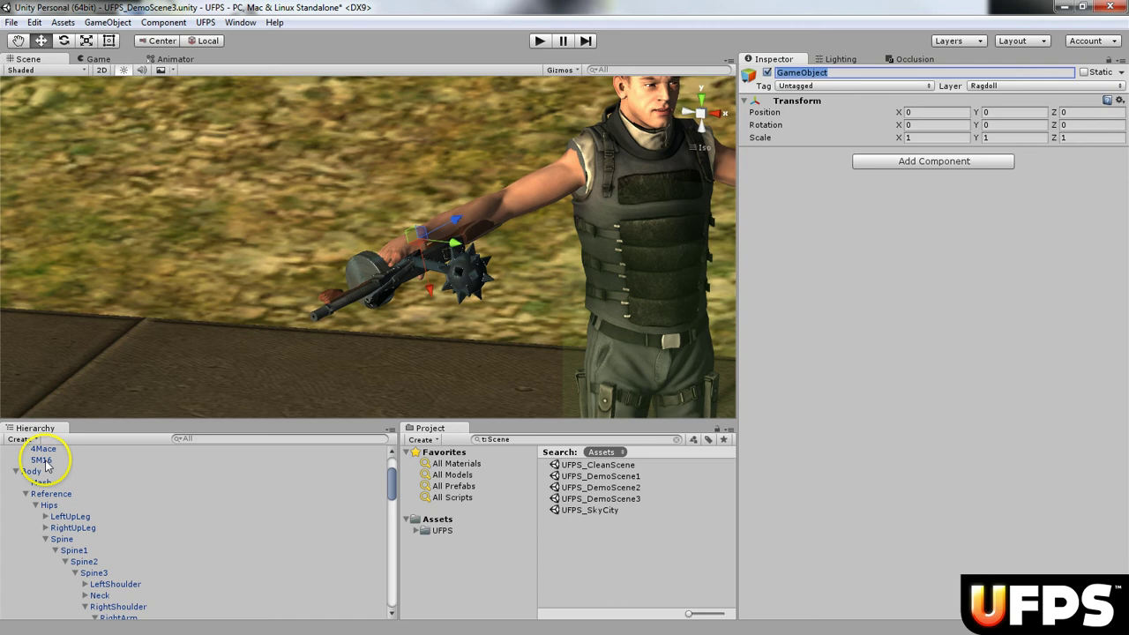
pyautogui.scroll(-8, 45, 467)
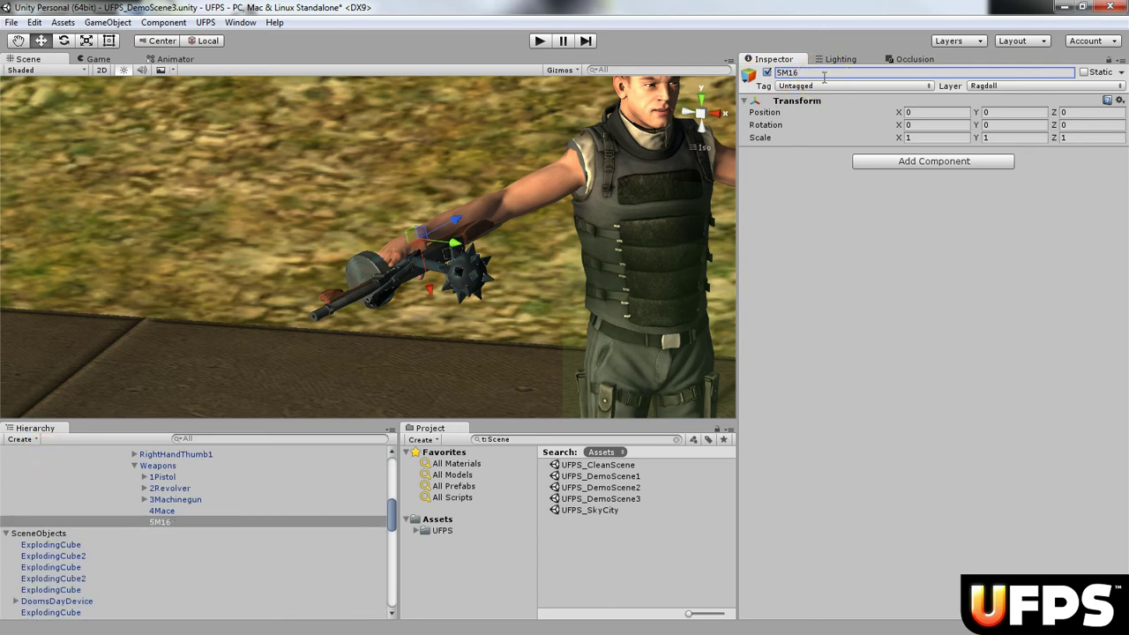
# Add a Mesh Filter and a Mesh Renderer component to 5M16
pyautogui.click(945, 162)
pyautogui.click(952, 168)
pyautogui.click(953, 168)
pyautogui.click(926, 216)
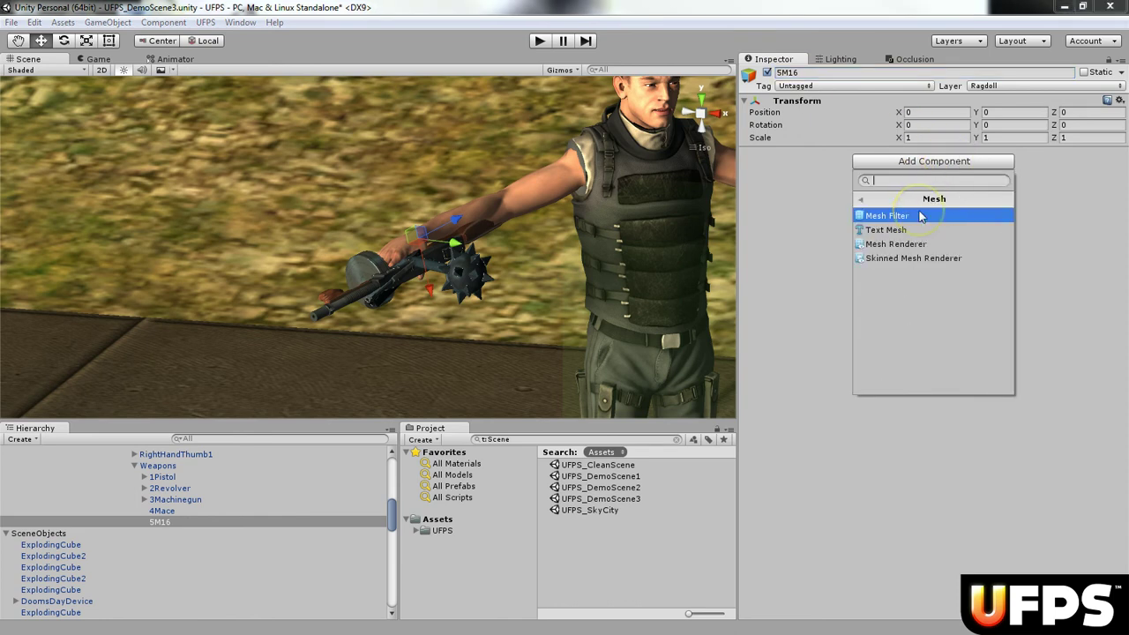
pyautogui.click(901, 219)
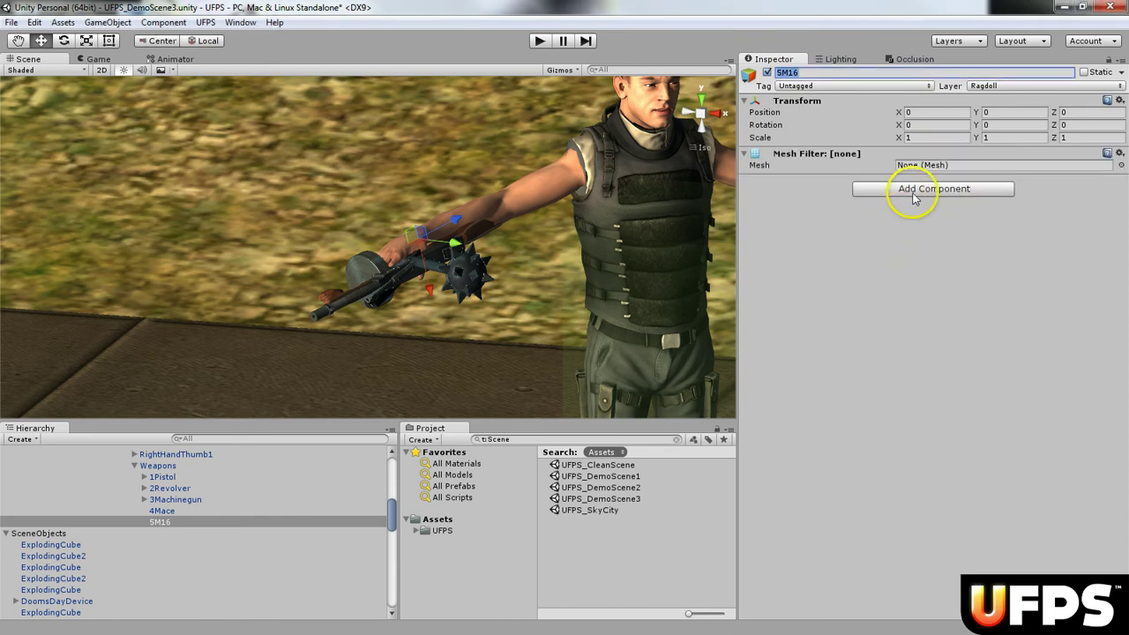
pyautogui.click(917, 188)
pyautogui.click(918, 247)
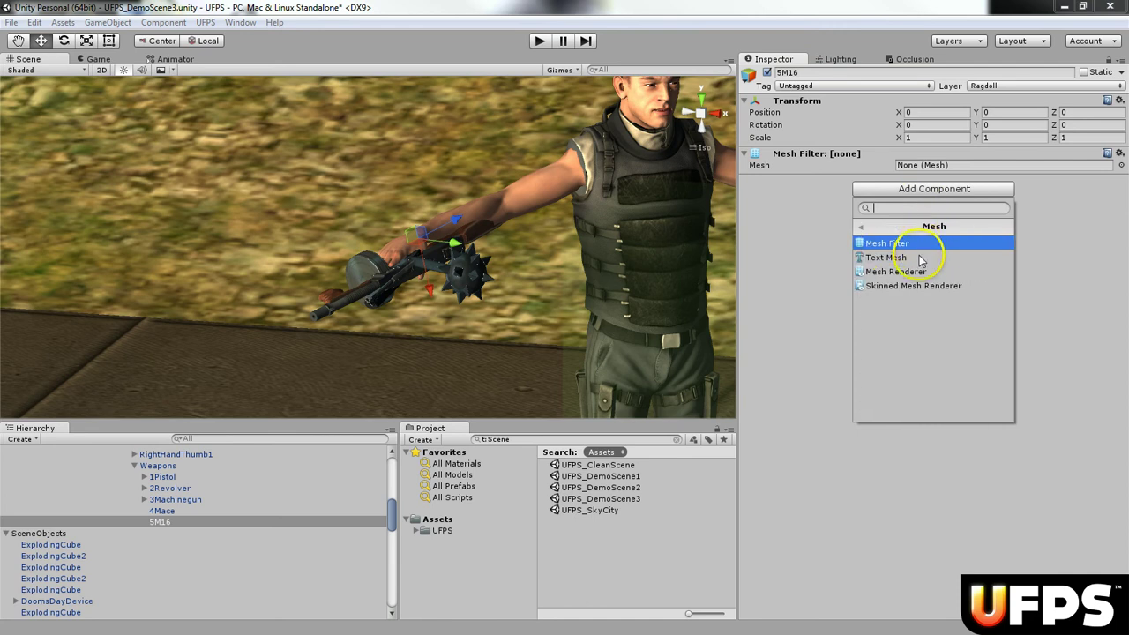
pyautogui.click(919, 271)
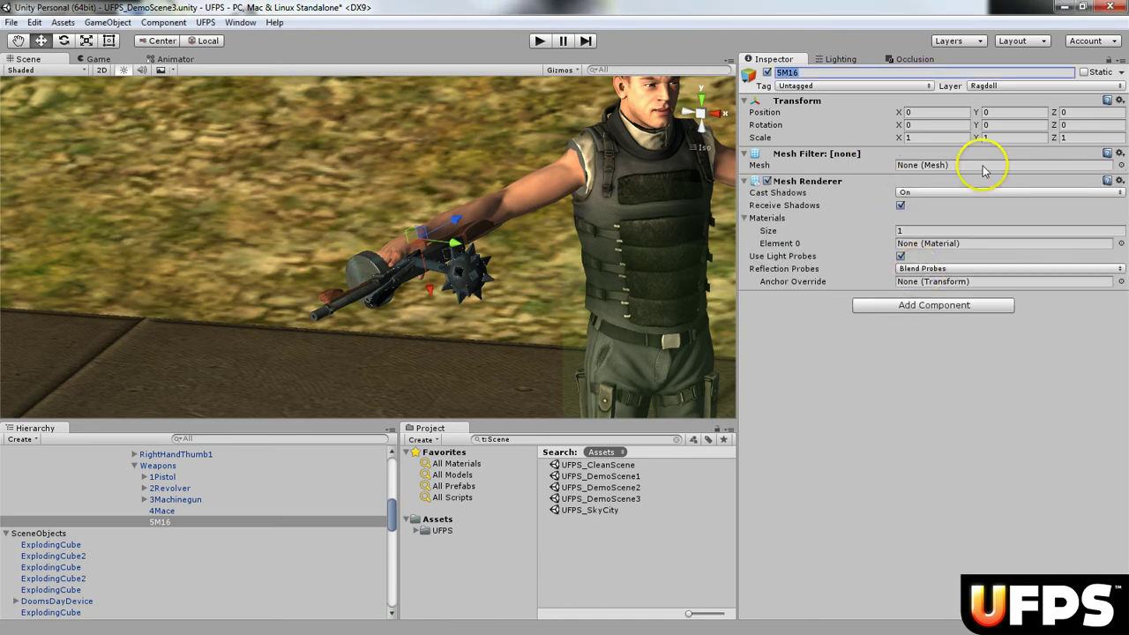
# Assign the AssaultRifle01Pickup mesh to 5M16's Mesh Filter, searching 'mes'
pyautogui.click(1120, 166)
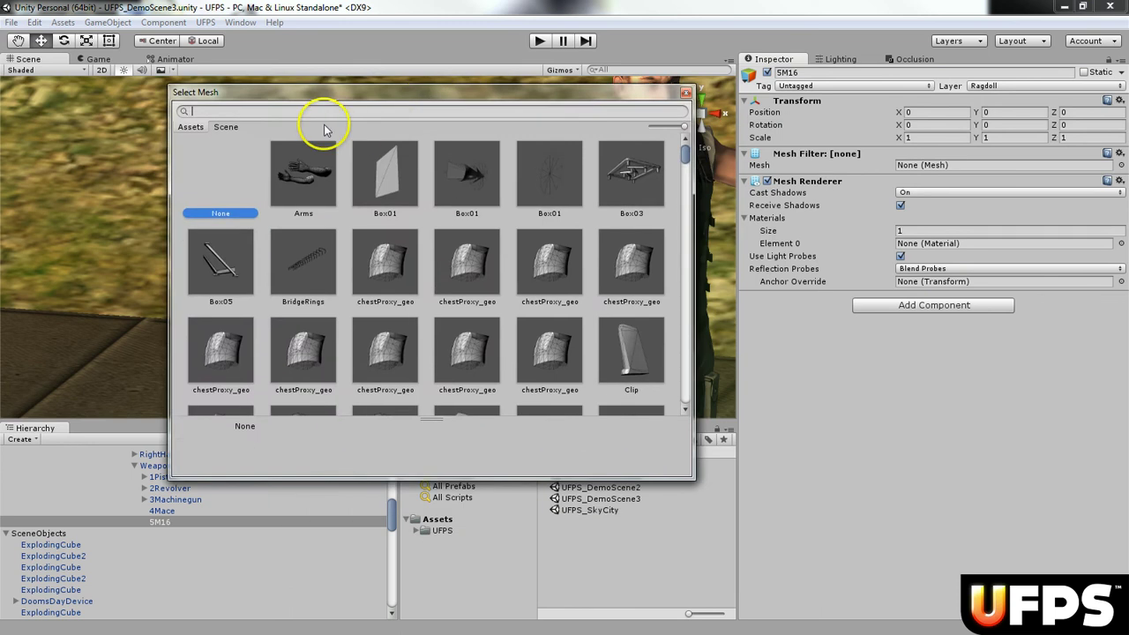
pyautogui.write('mesh')
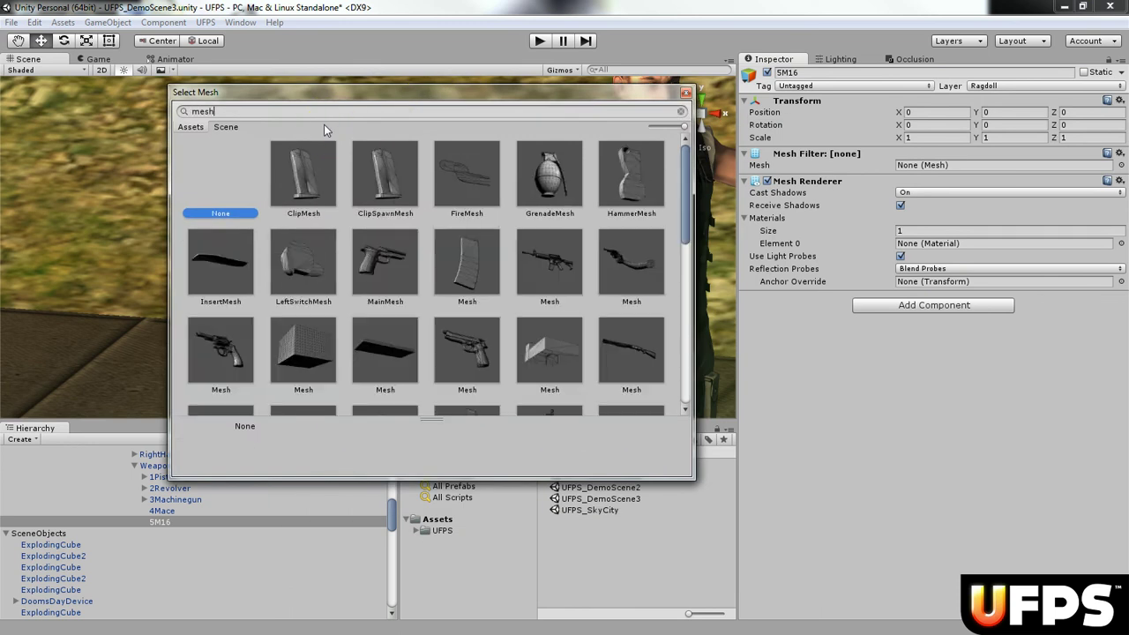
pyautogui.click(542, 262)
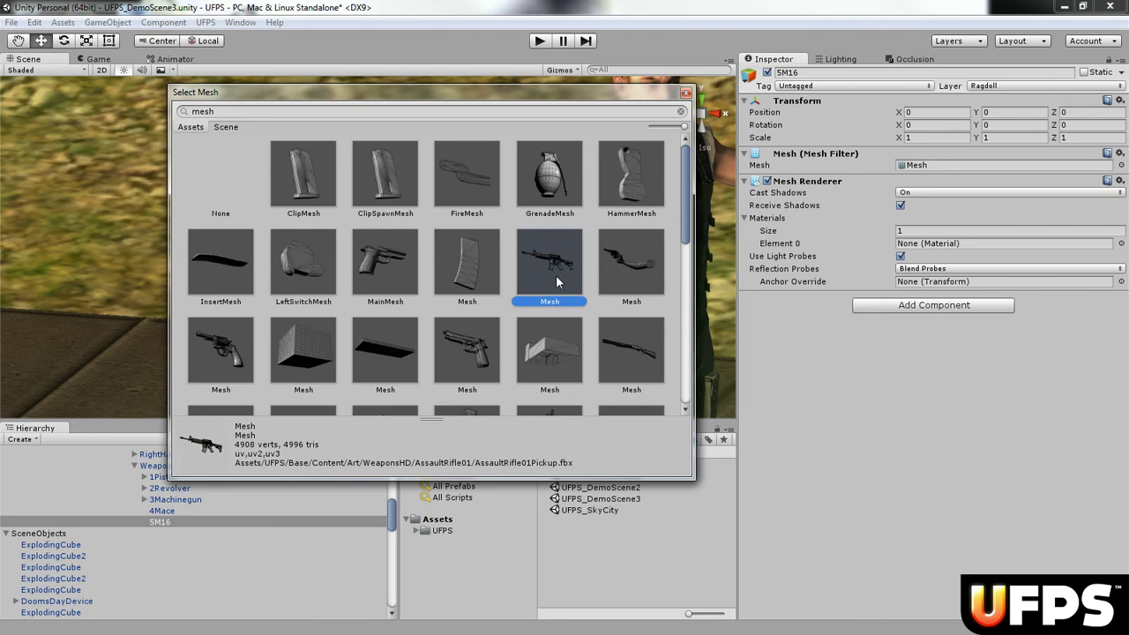
pyautogui.click(687, 93)
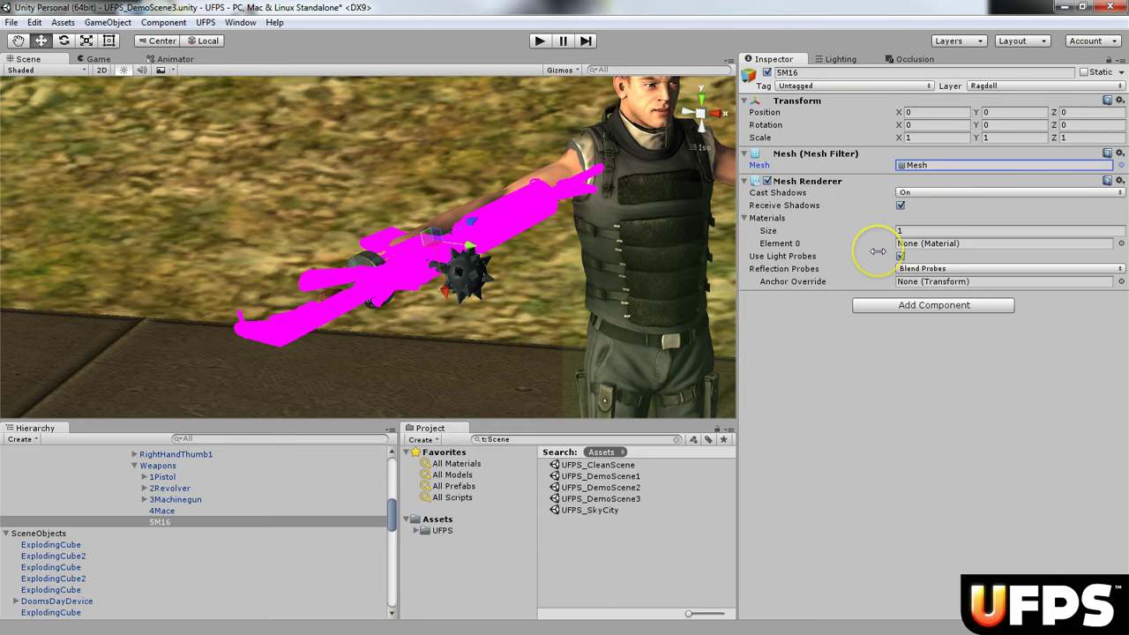
# Assign the AssaultRifle01 material to the rifle's Mesh Renderer Element 0
pyautogui.click(1121, 244)
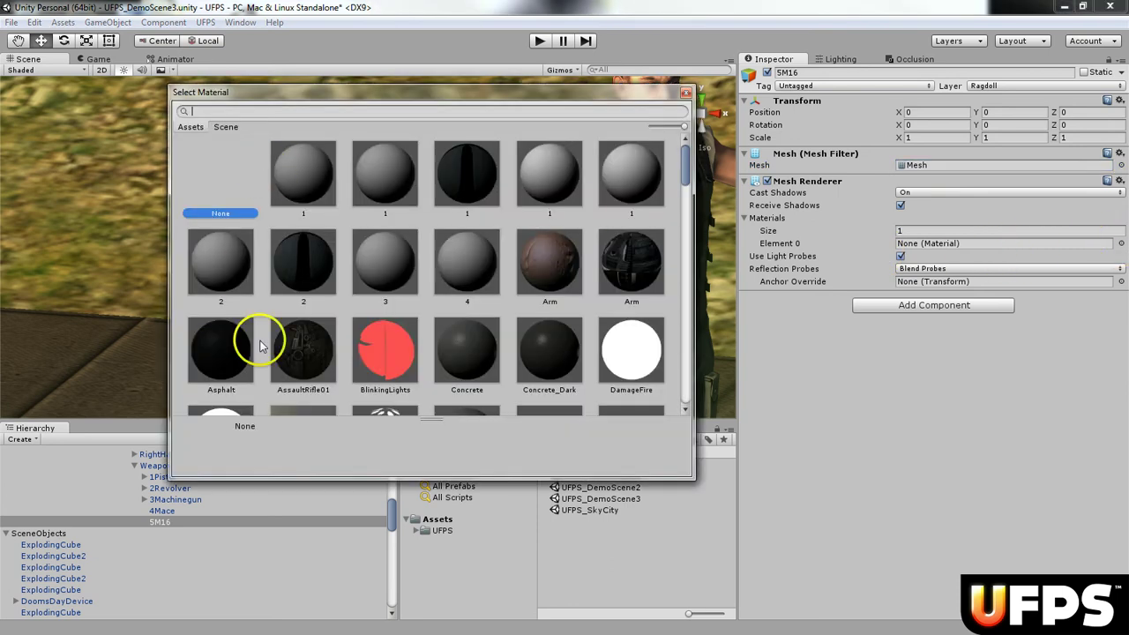
pyautogui.click(317, 362)
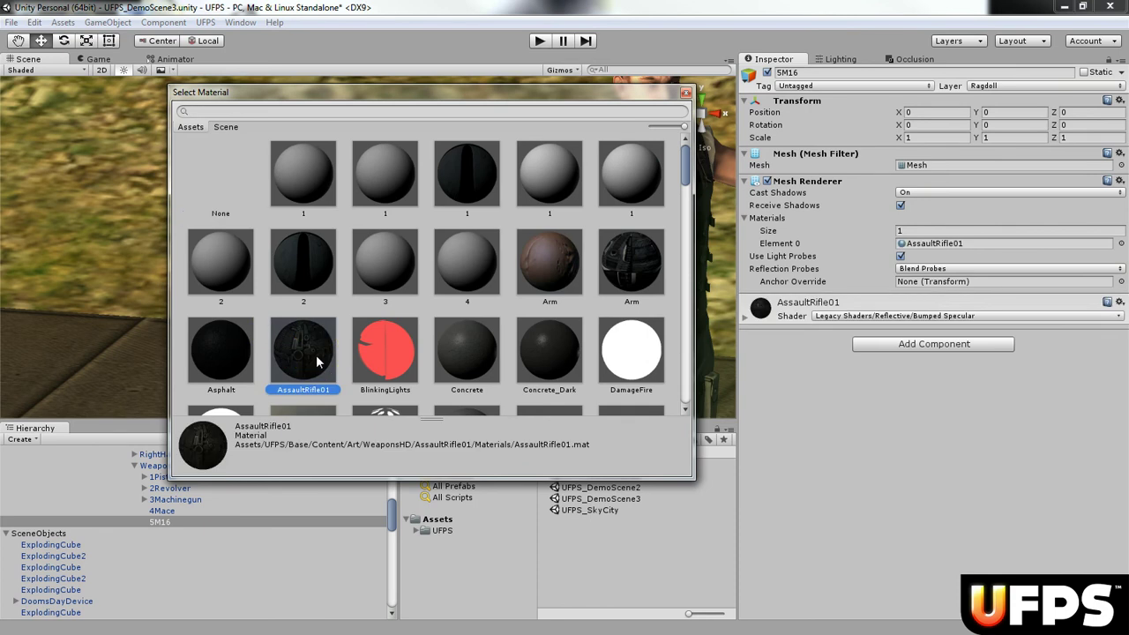
pyautogui.click(686, 92)
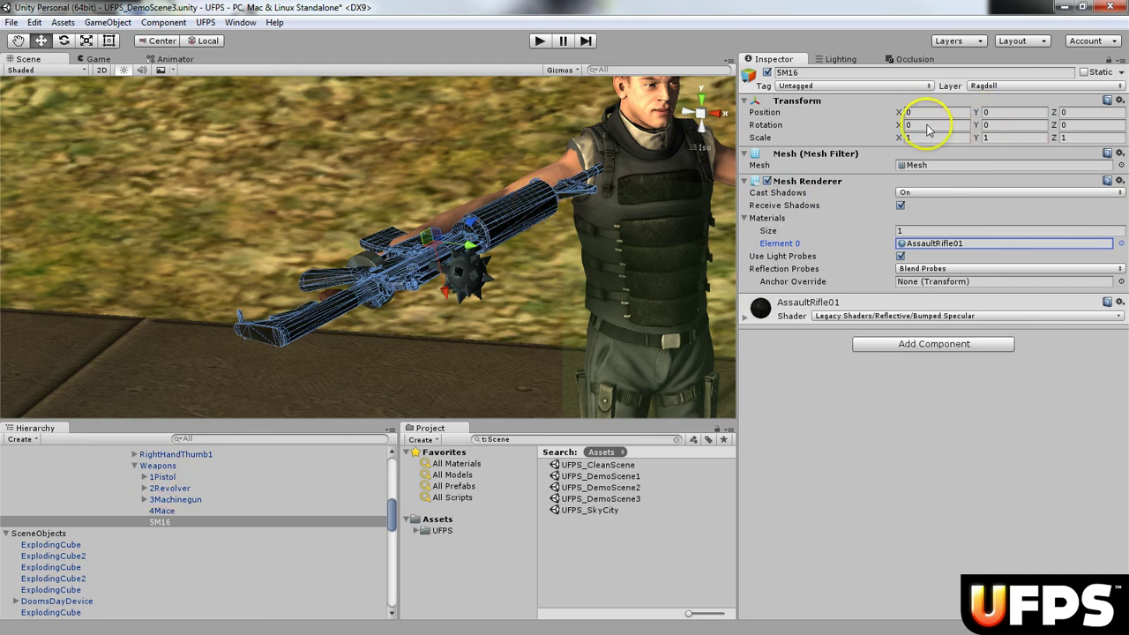
# Reset 5M16's transform to zero position and rotation with scale 1
pyautogui.click(1119, 101)
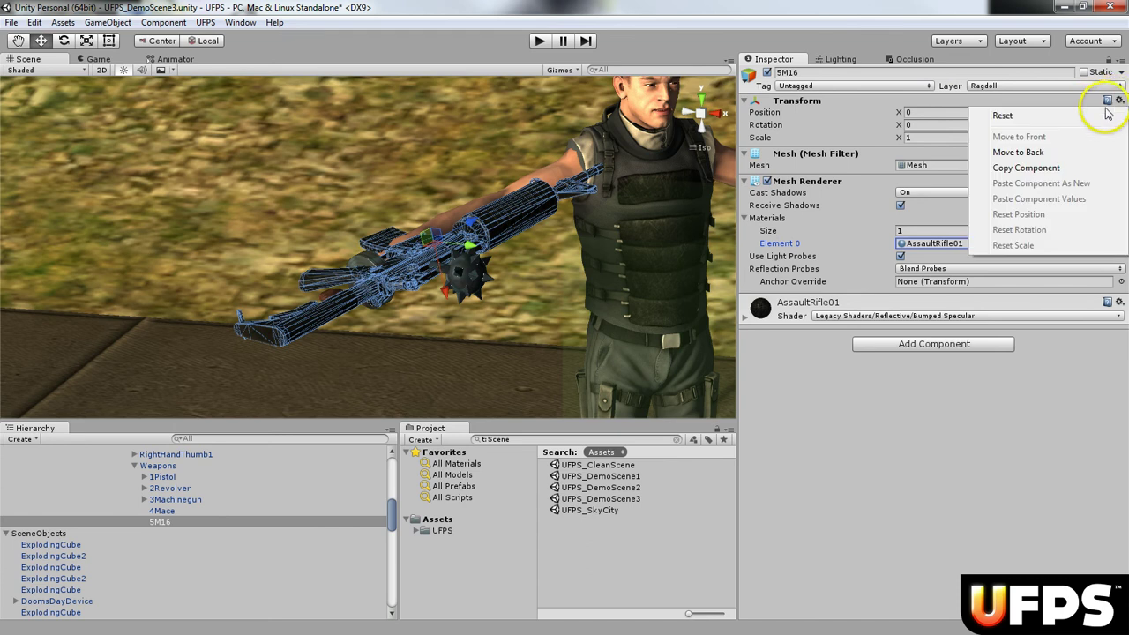
pyautogui.click(1038, 118)
pyautogui.click(158, 466)
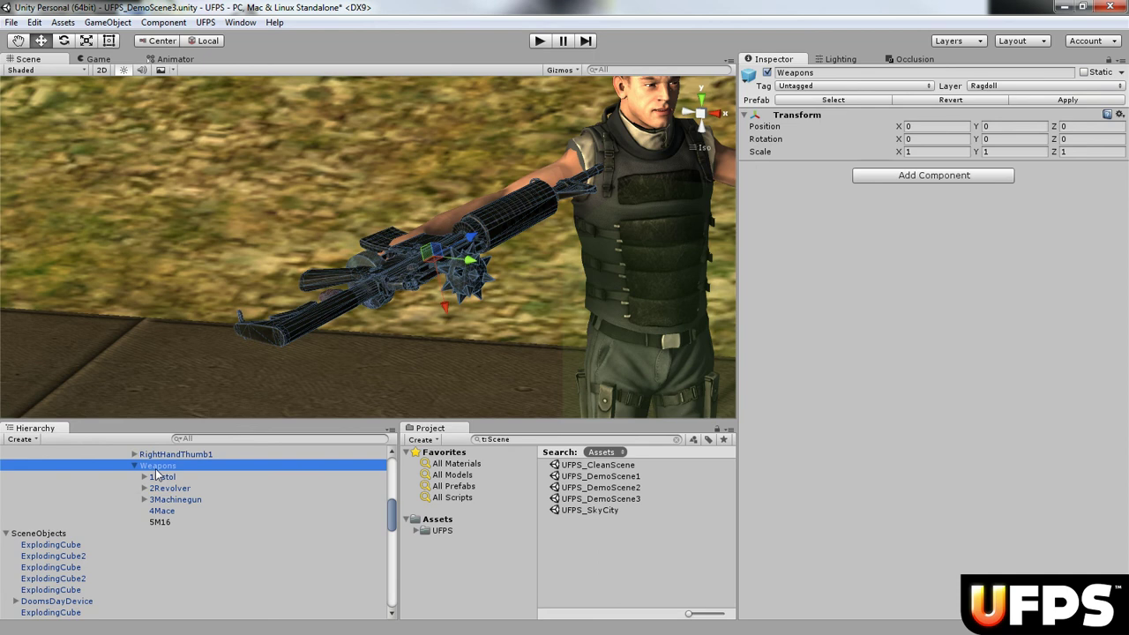
pyautogui.click(160, 522)
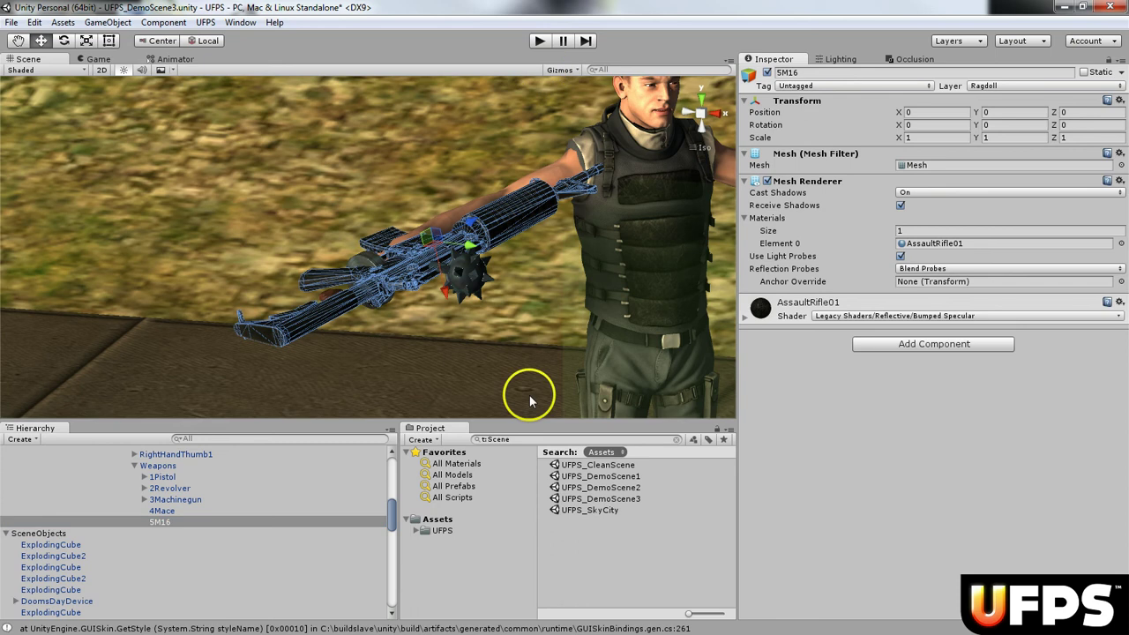
# On the Hero, disable the player inventory and remove the AssaultRifle01 and MachinegunBullets records
pyautogui.scroll(5, 393, 464)
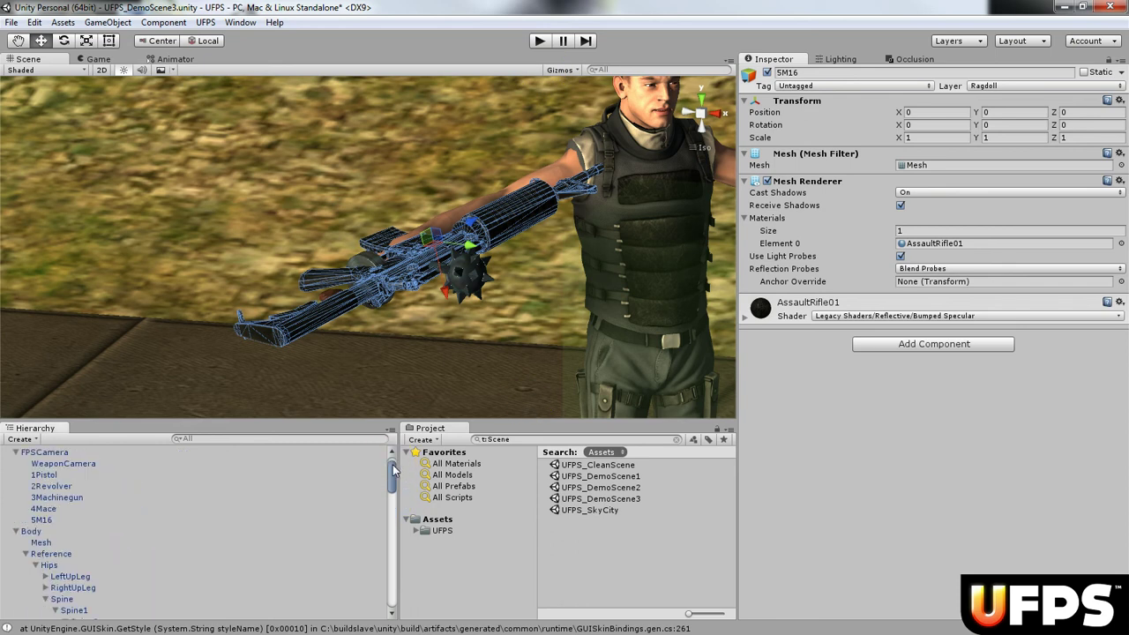
pyautogui.scroll(2, 390, 453)
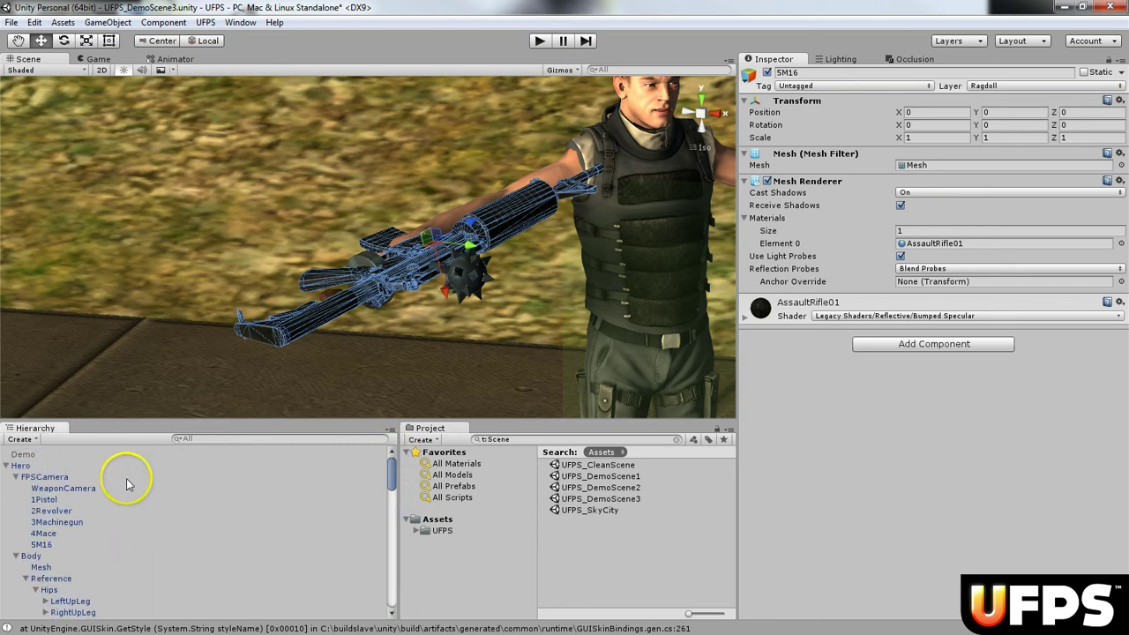
pyautogui.click(27, 466)
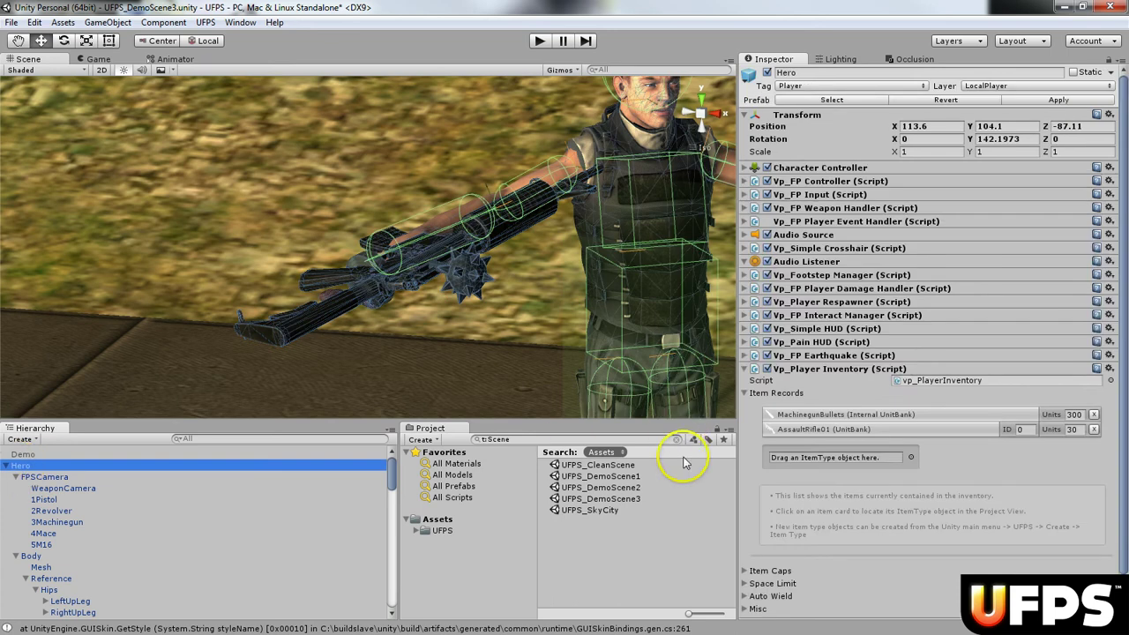
pyautogui.click(766, 370)
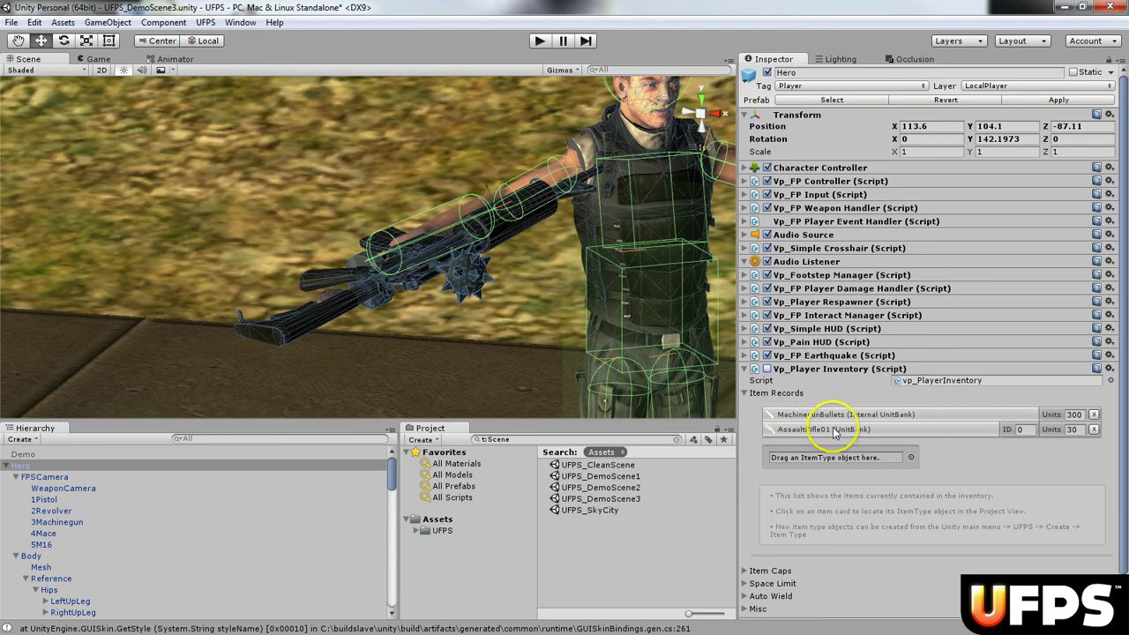
pyautogui.click(1094, 428)
pyautogui.click(1094, 415)
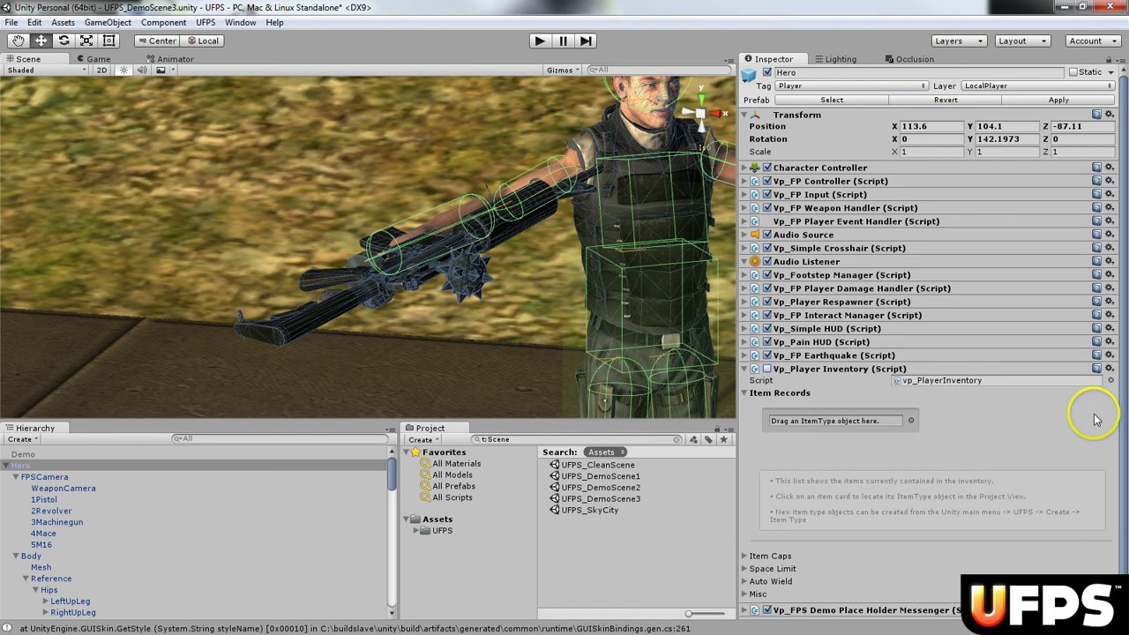
# Add an AssaultRifle01 item record to the inventory and set its units to 30
pyautogui.click(911, 422)
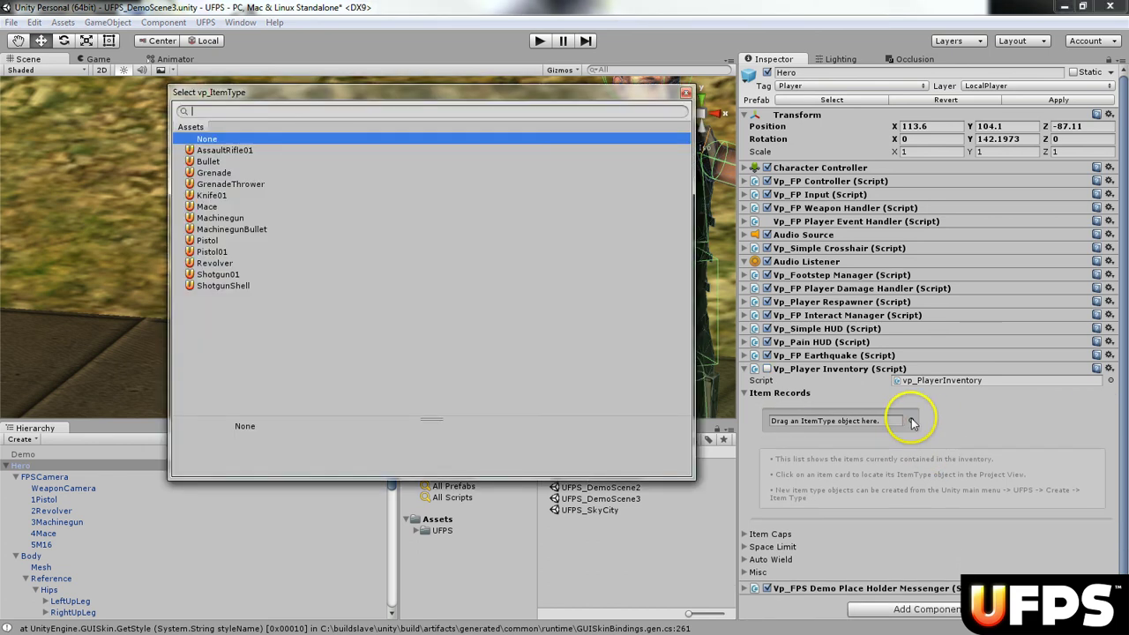
pyautogui.click(234, 151)
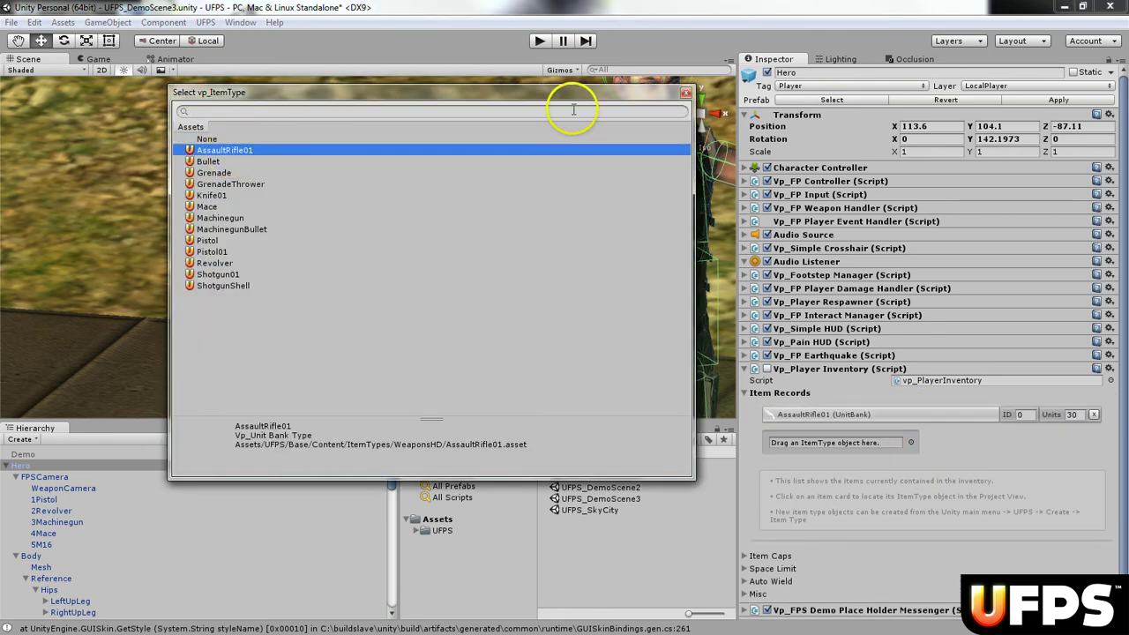
pyautogui.click(686, 93)
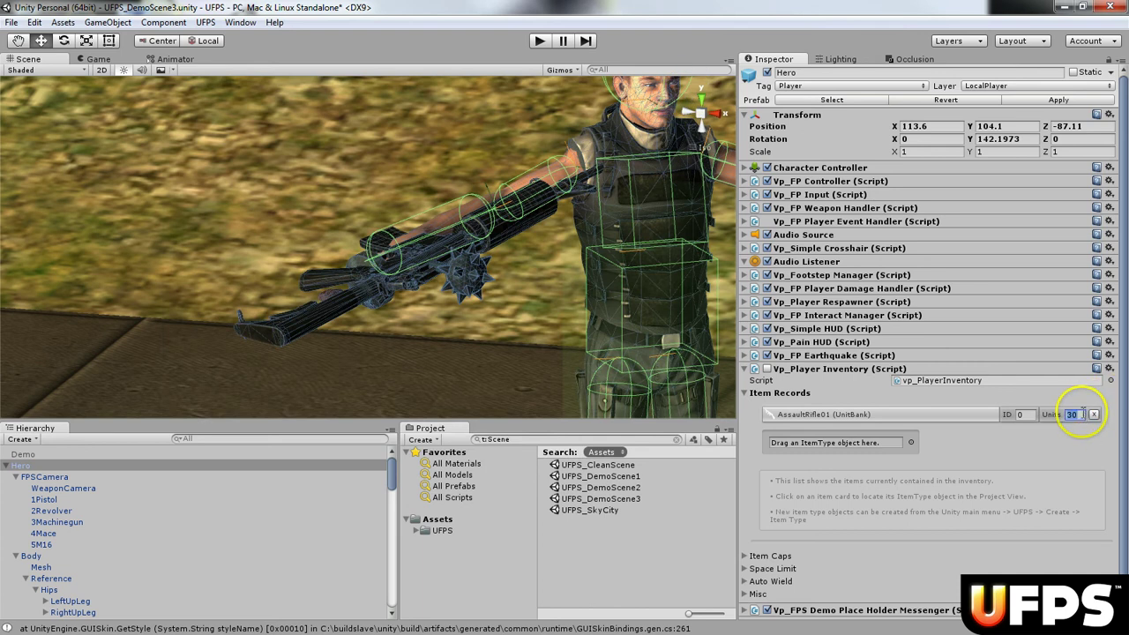
pyautogui.write('300')
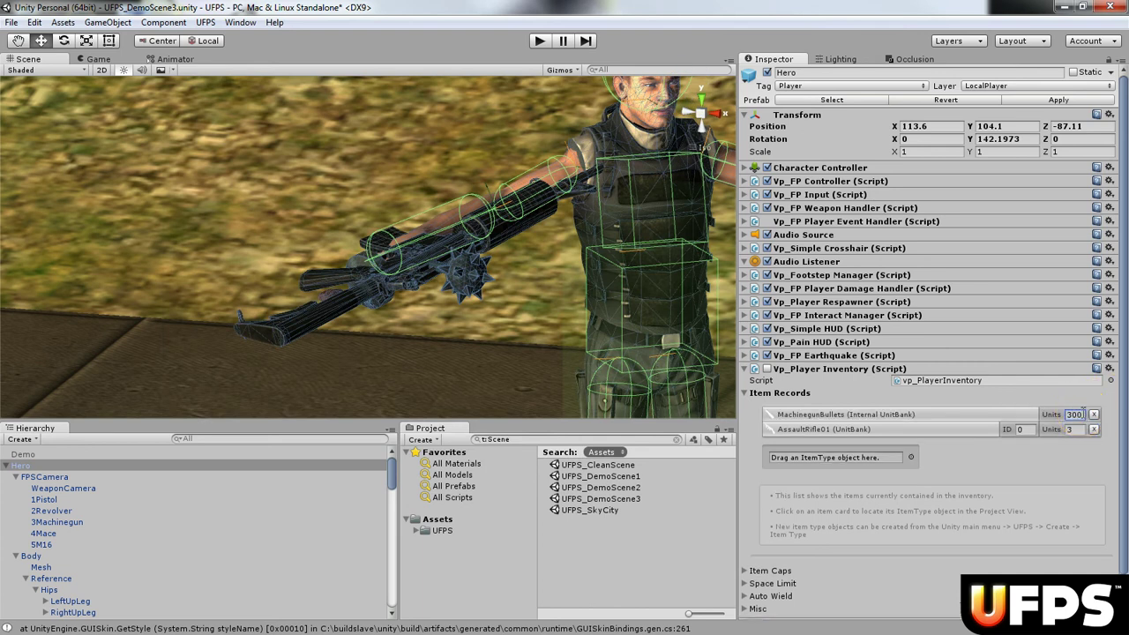
pyautogui.click(1078, 430)
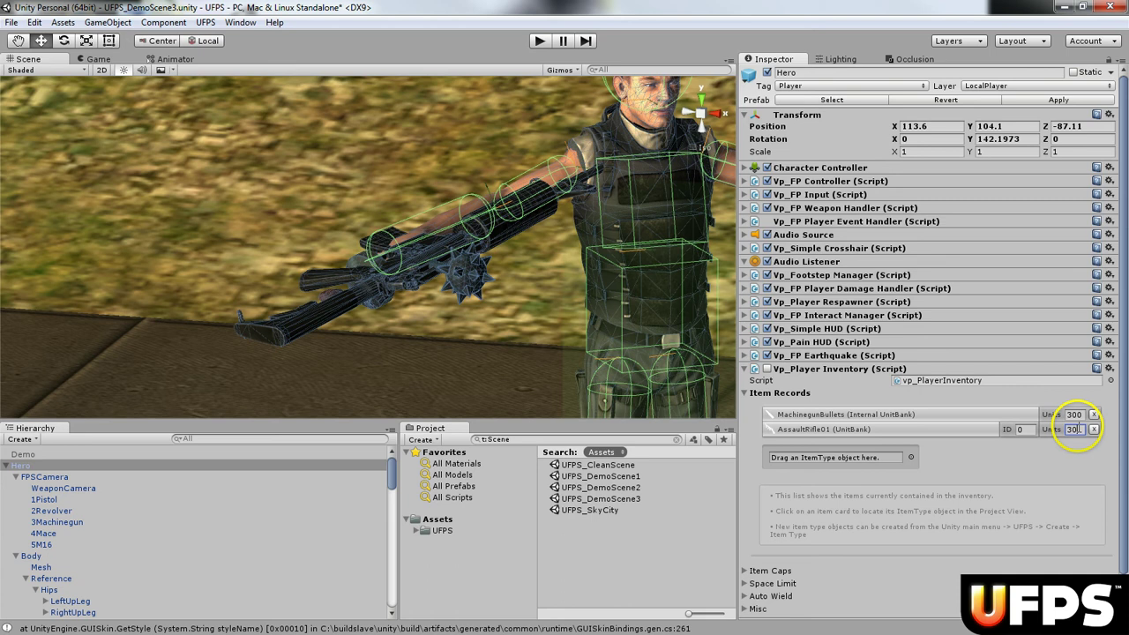
pyautogui.click(44, 544)
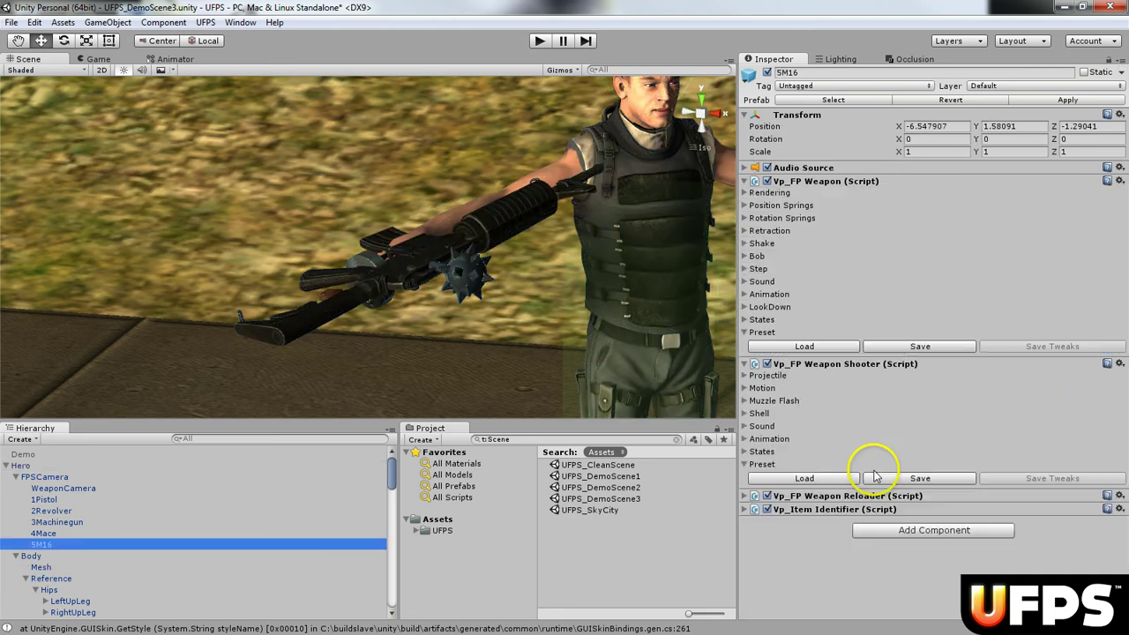
pyautogui.click(750, 508)
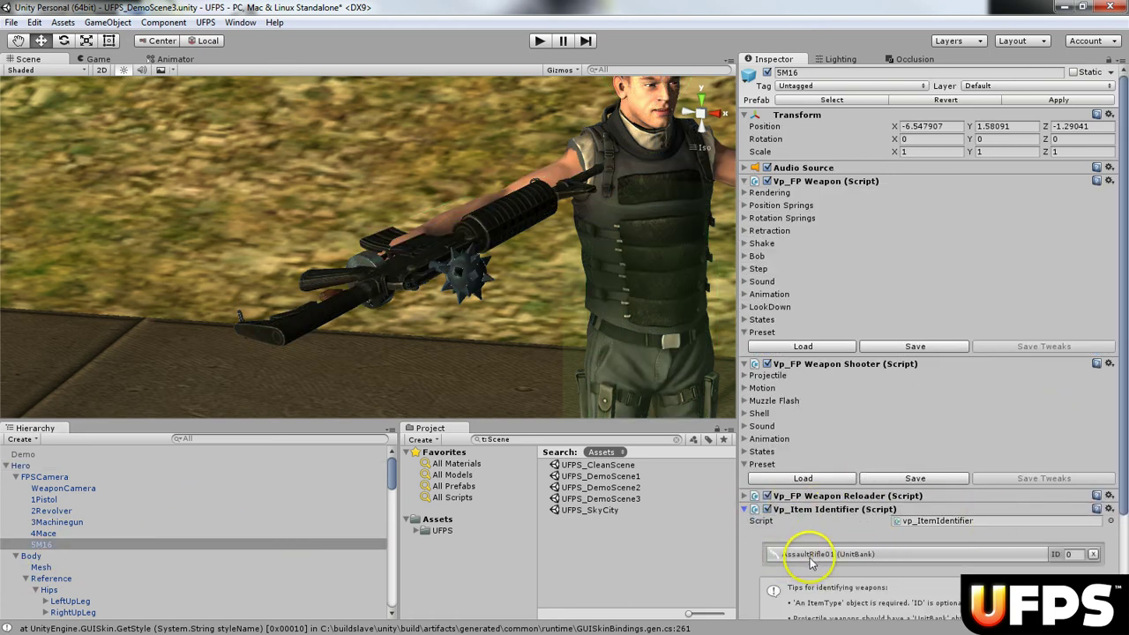
pyautogui.click(746, 509)
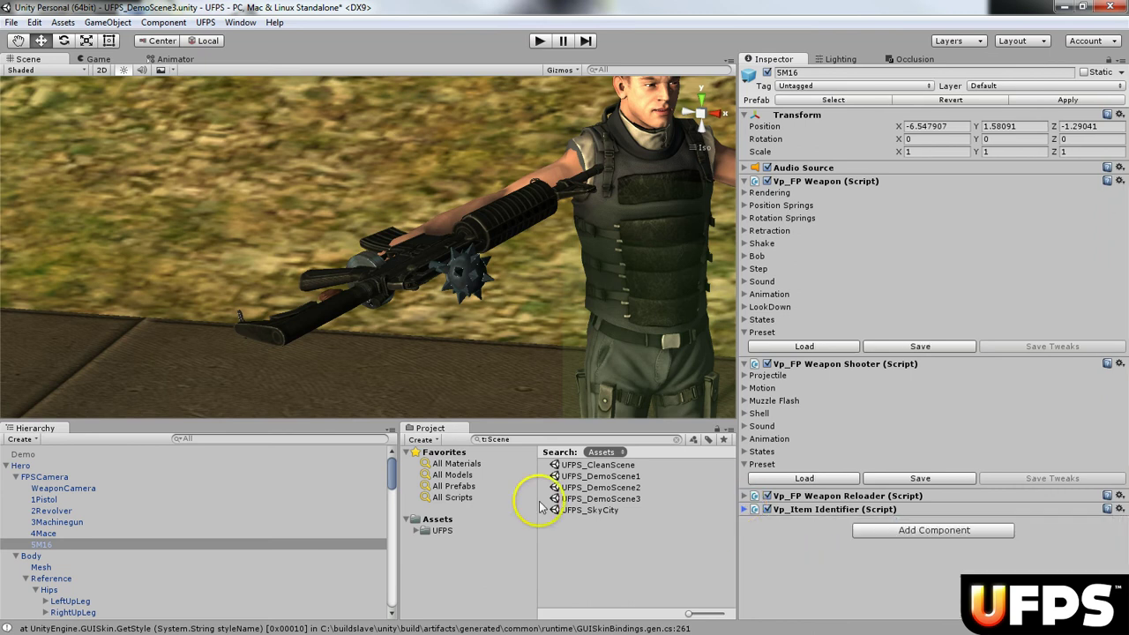
pyautogui.scroll(-3, 160, 520)
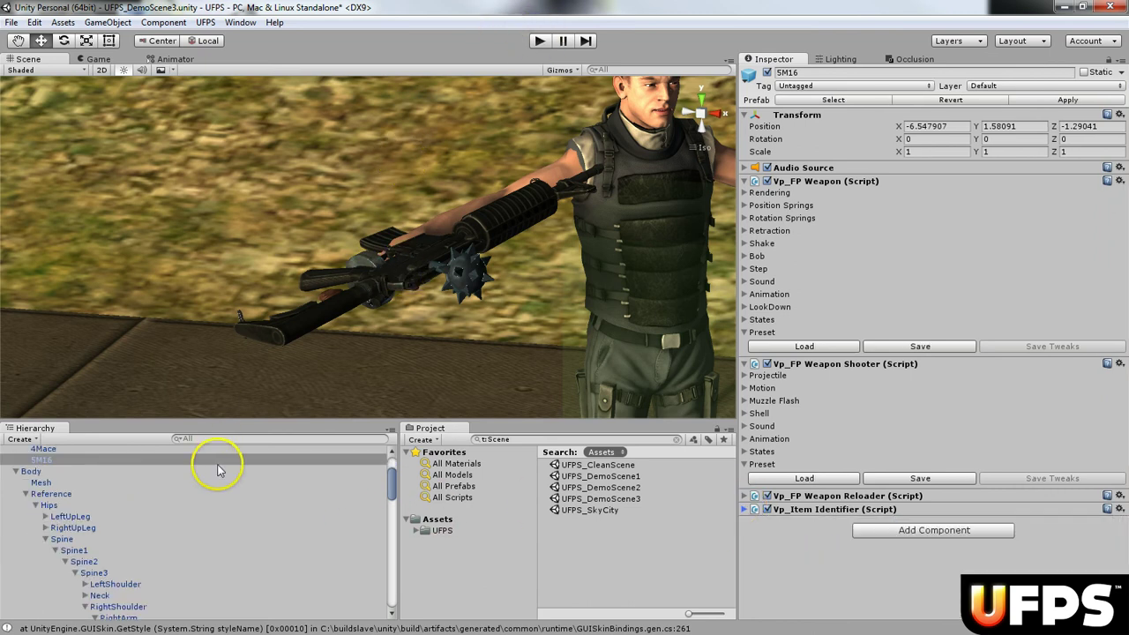
pyautogui.scroll(3, 220, 461)
pyautogui.click(21, 466)
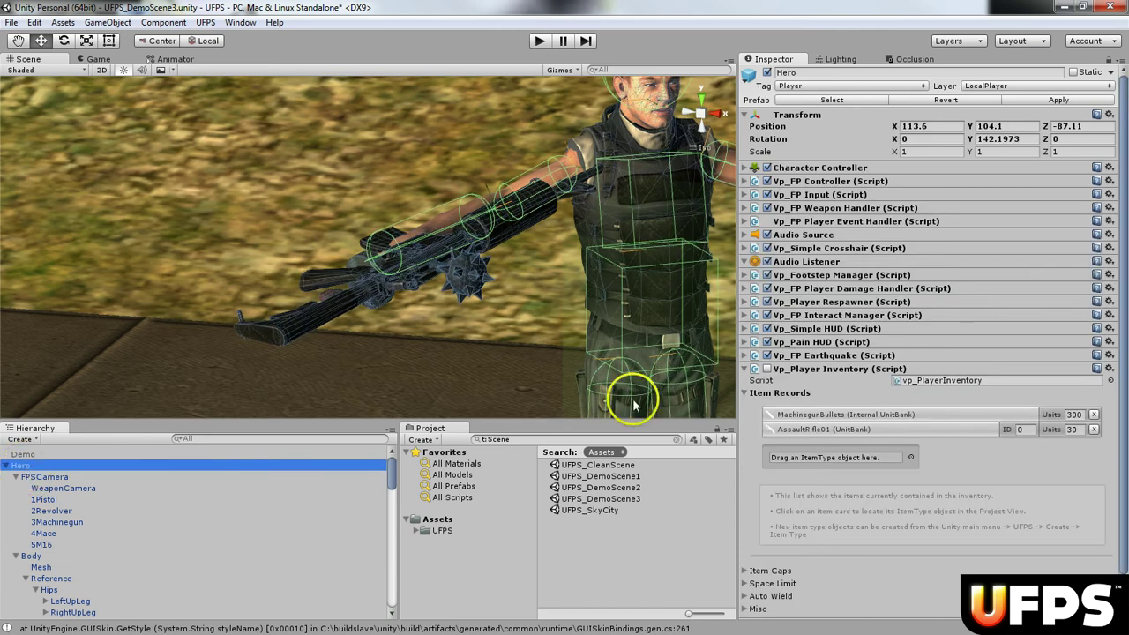
pyautogui.click(767, 370)
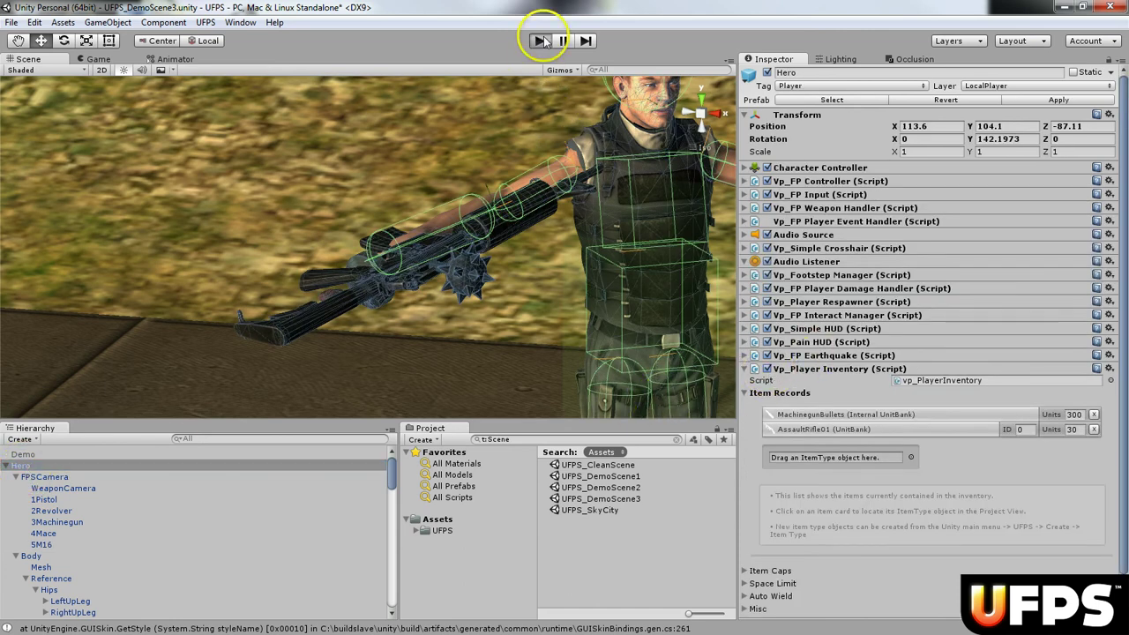
pyautogui.click(539, 40)
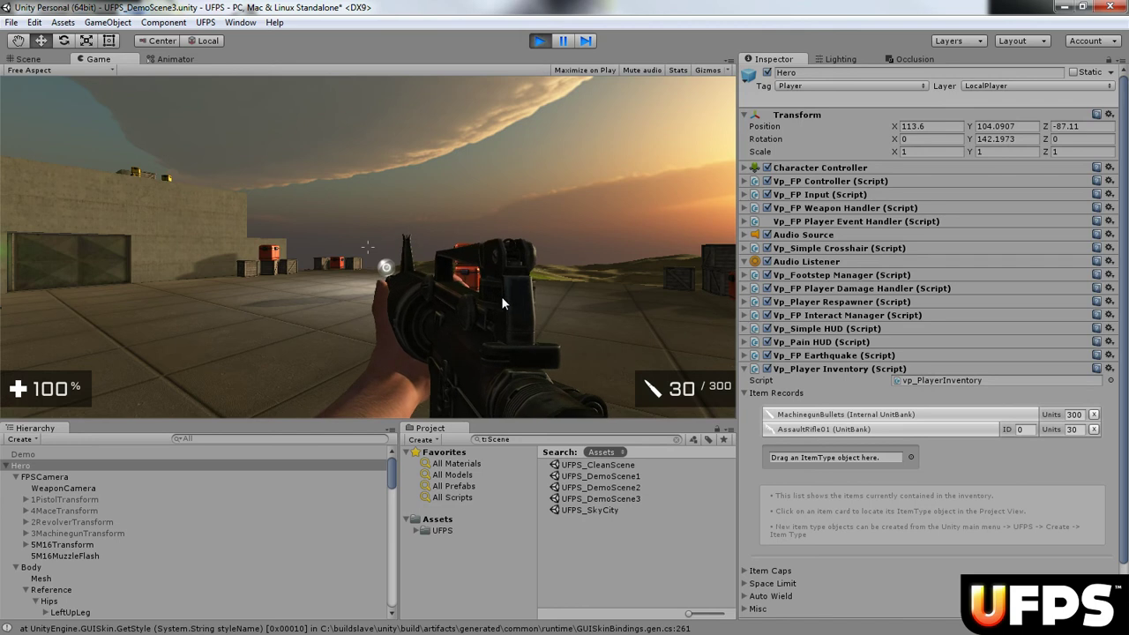
pyautogui.press('v')
pyautogui.click(428, 345)
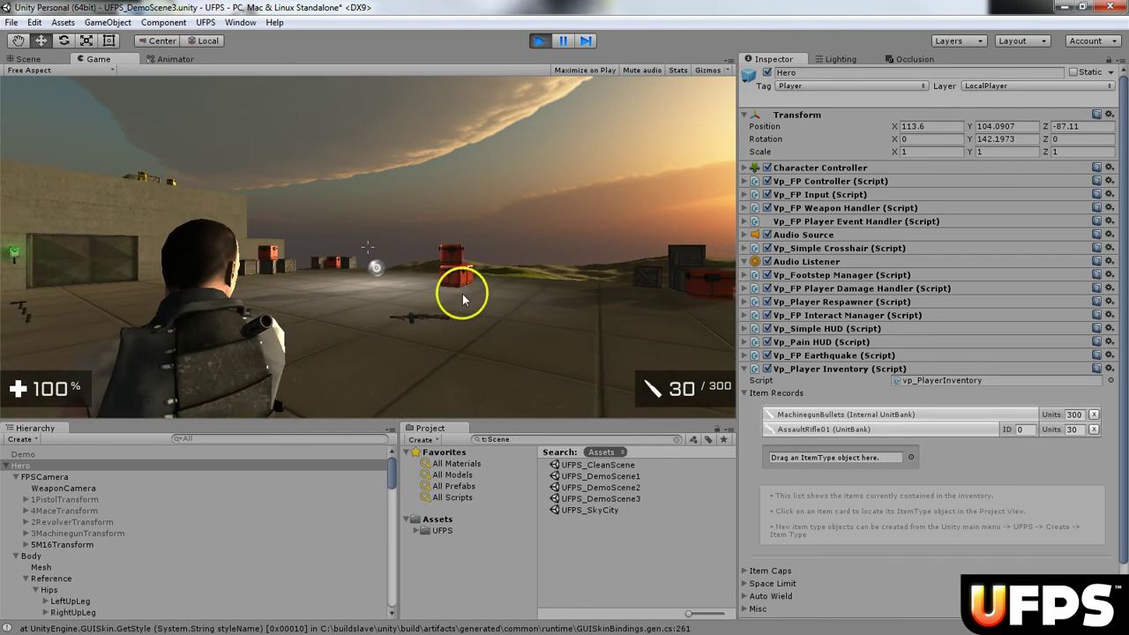
pyautogui.moveTo(455, 298); pyautogui.dragTo(368, 234)
pyautogui.press('w')
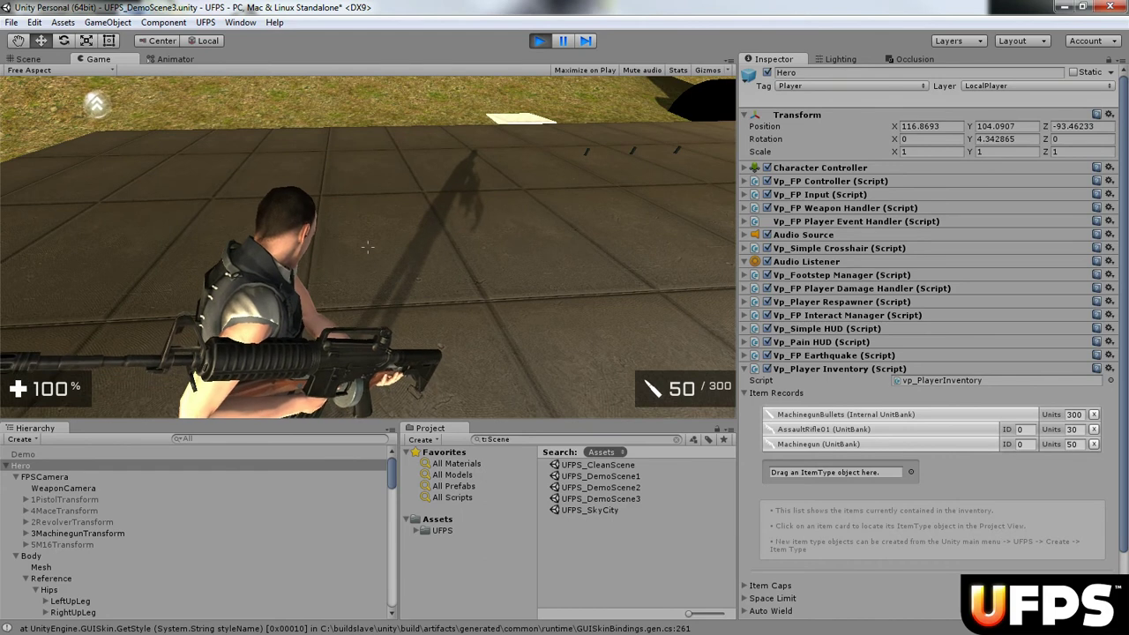
pyautogui.hotkey('ctrl', 'p')
pyautogui.click(395, 595)
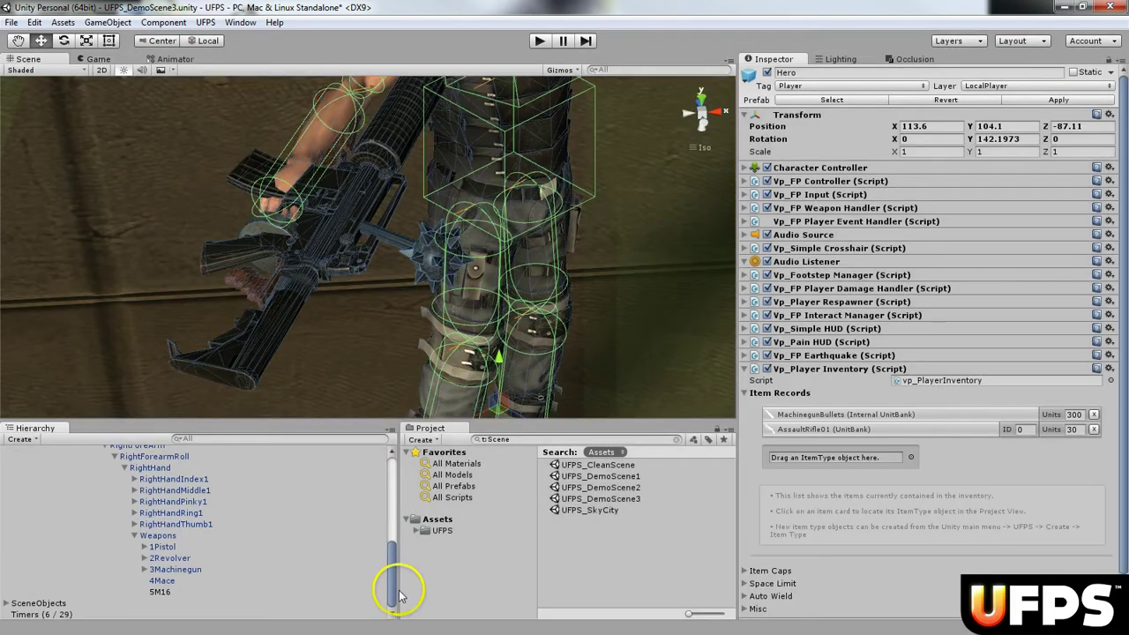
# Deactivate 1Pistol through 4Mace together, then select the 5M16 rifle
pyautogui.click(161, 547)
pyautogui.keyDown('shift'); pyautogui.click(162, 580); pyautogui.keyUp('shift')
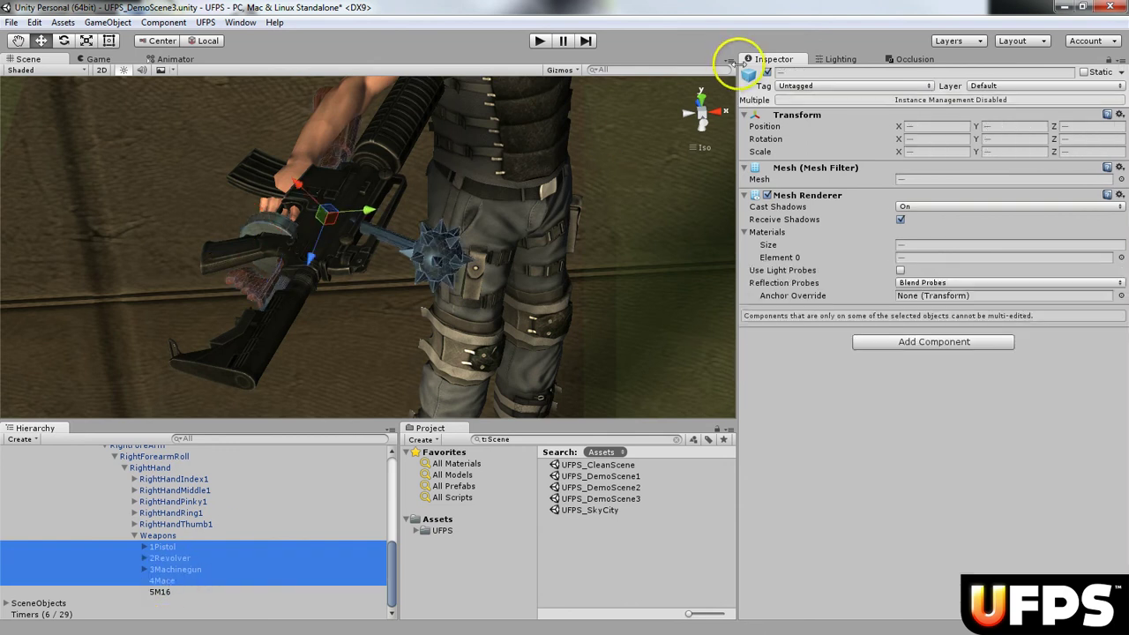
pyautogui.click(766, 74)
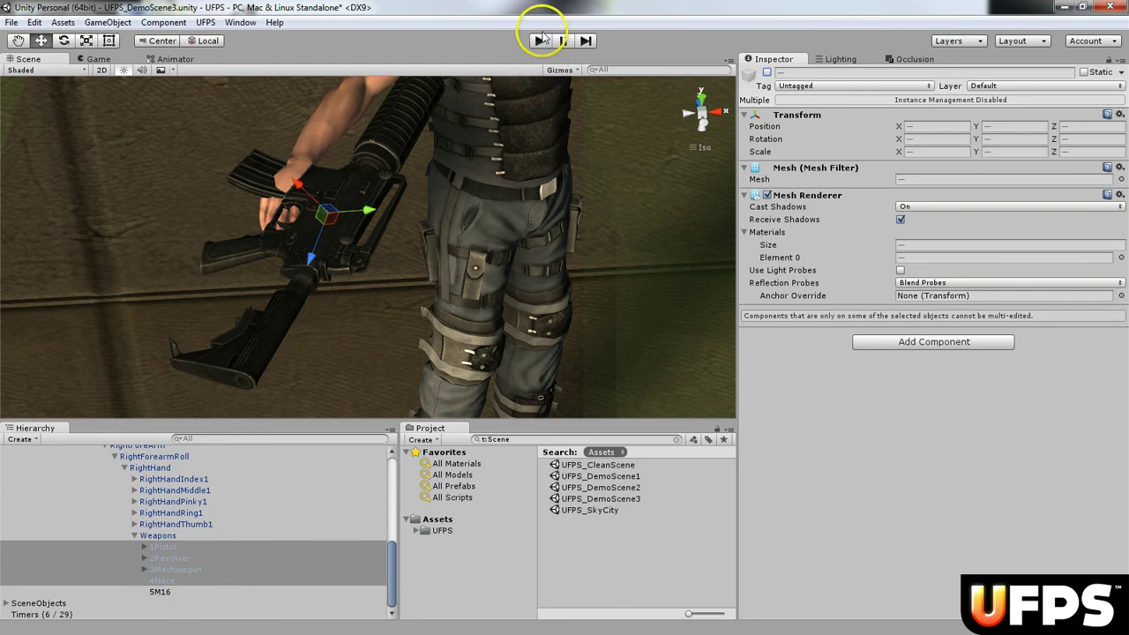
pyautogui.click(160, 593)
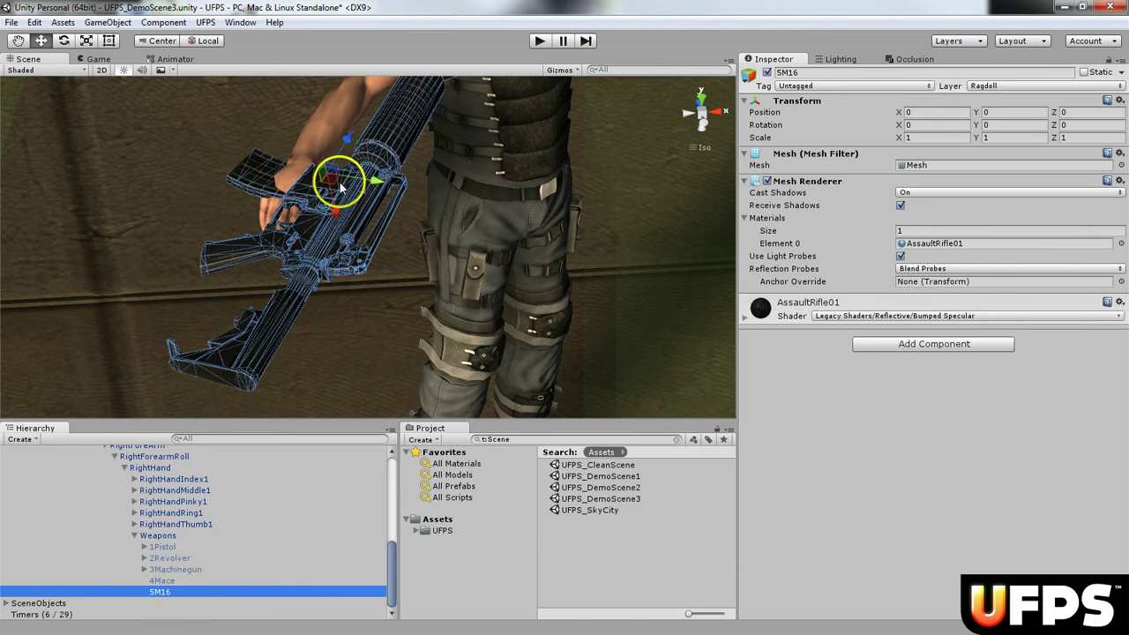
# Set the 5M16 rifle's scale to 0.7 on X, Y and Z
pyautogui.click(932, 139)
pyautogui.write('.7')
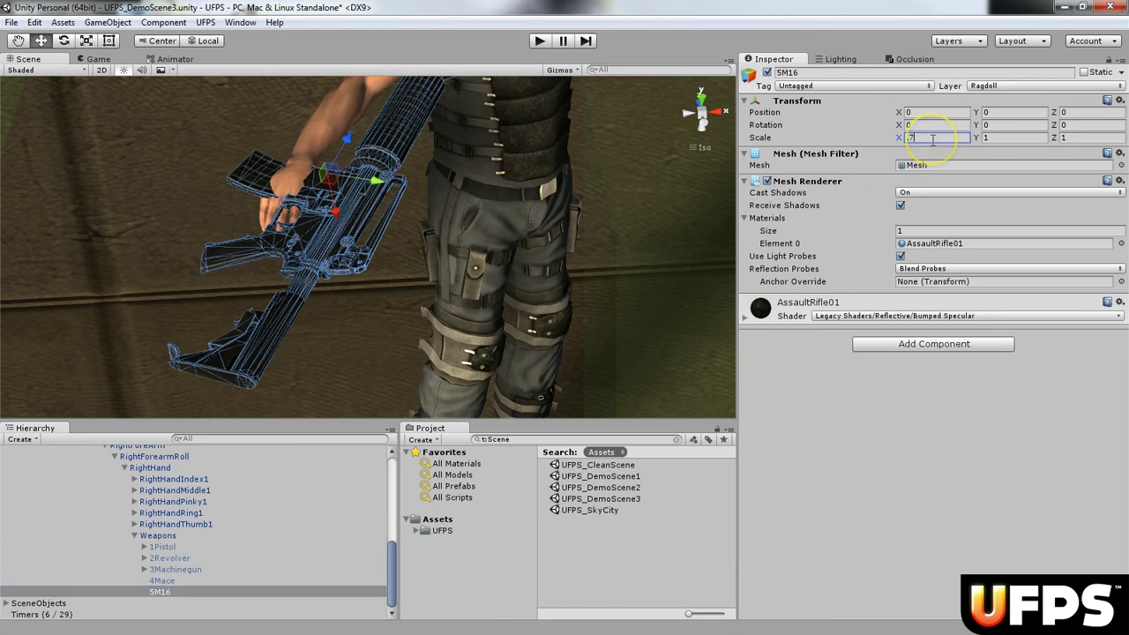
pyautogui.press('Tab')
pyautogui.write('.7')
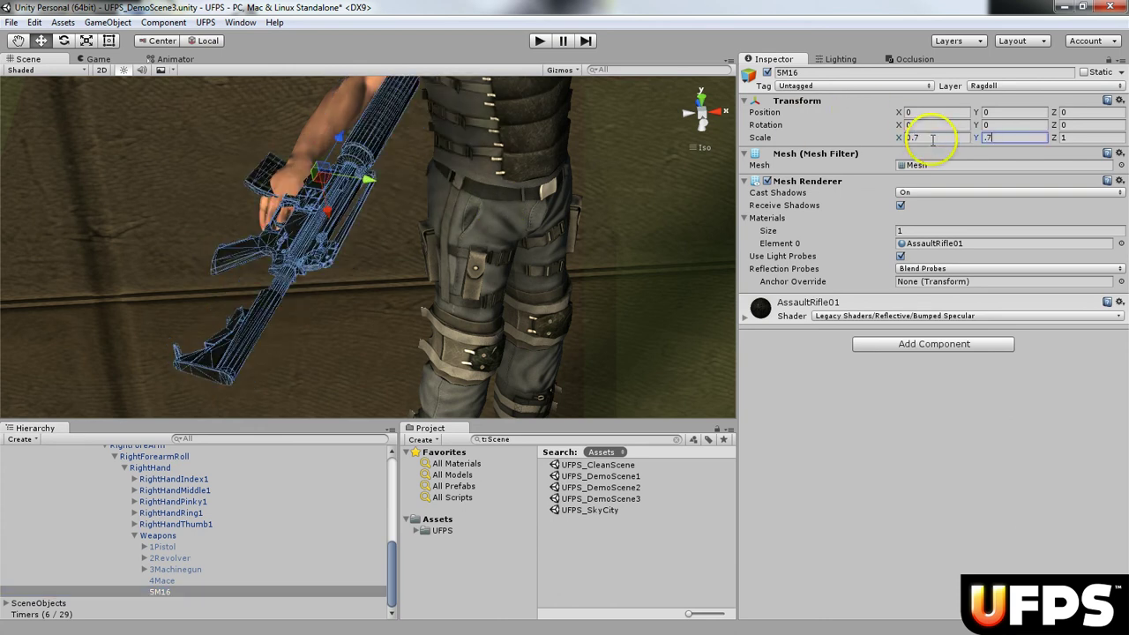
pyautogui.write('.7')
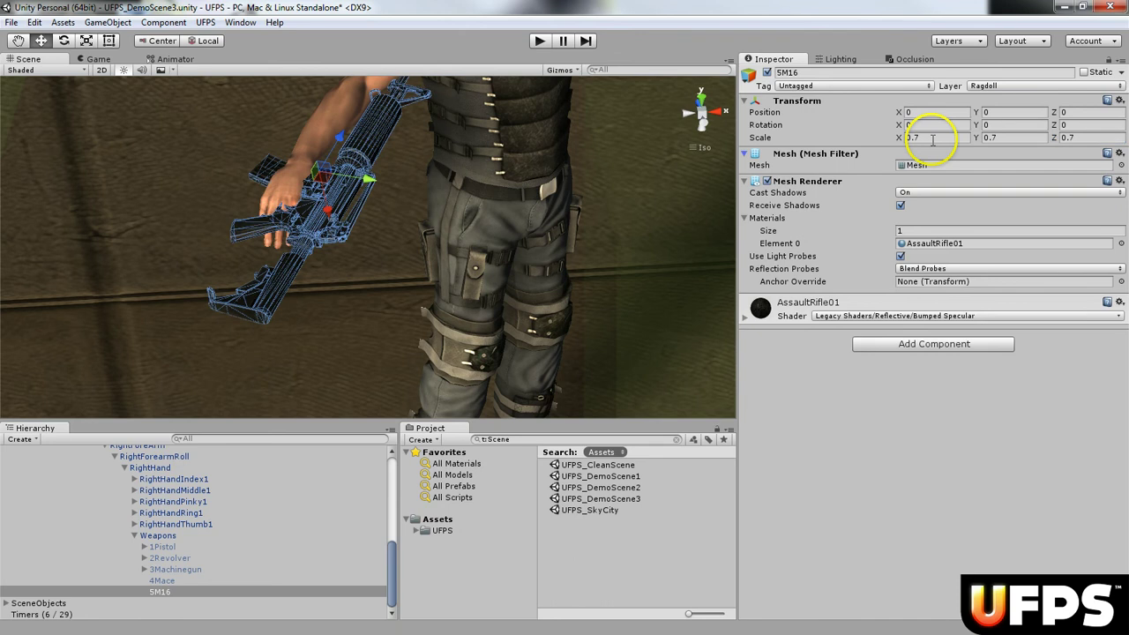
# Tilt the rifle to rotation X -8.91 and Y -12.16
pyautogui.moveTo(408, 232); pyautogui.dragTo(399, 263, button='middle')
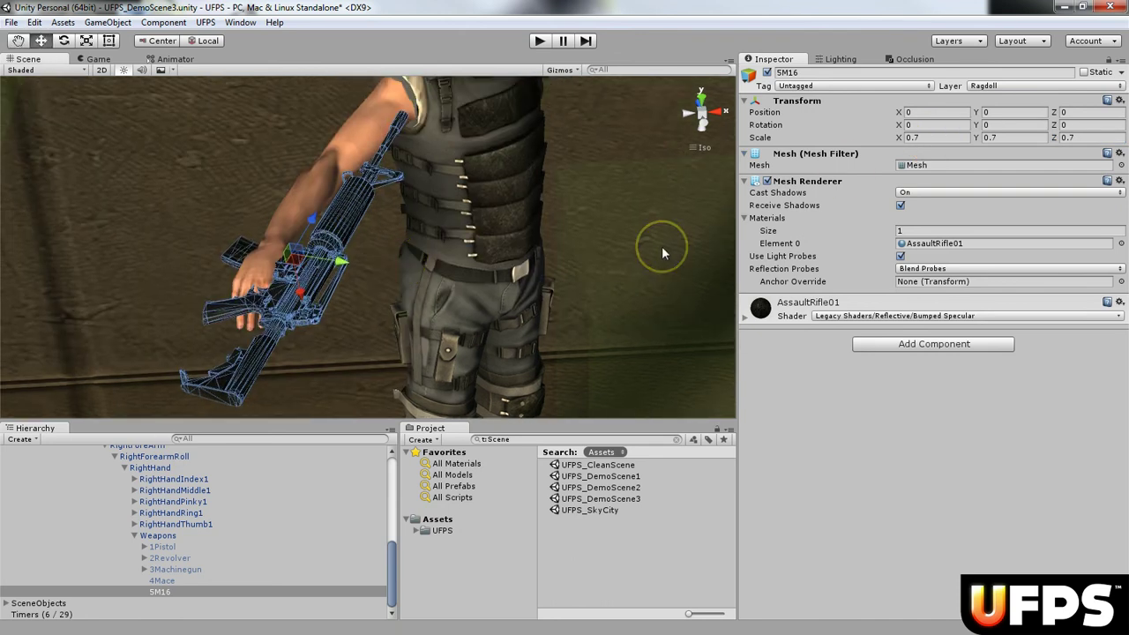
pyautogui.moveTo(564, 239)
pyautogui.mouseDown(button='middle')
pyautogui.moveTo(565, 226)
pyautogui.moveTo(559, 240)
pyautogui.mouseUp(button='middle')
pyautogui.moveTo(900, 128); pyautogui.dragTo(756, 132)
pyautogui.click(964, 129)
pyautogui.moveTo(977, 125)
pyautogui.mouseDown()
pyautogui.moveTo(1091, 126)
pyautogui.moveTo(100, 131)
pyautogui.moveTo(1032, 118)
pyautogui.moveTo(786, 126)
pyautogui.moveTo(956, 123)
pyautogui.mouseUp()
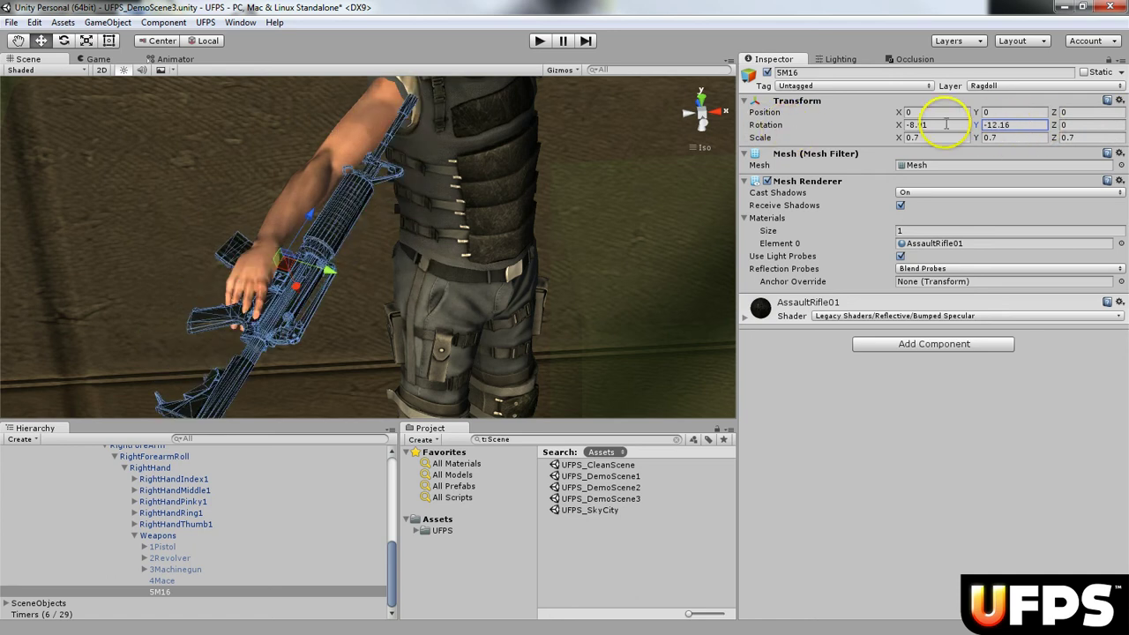
# Set the rifle's rotation to 0.2, 175.8, 332.3
pyautogui.click(944, 129)
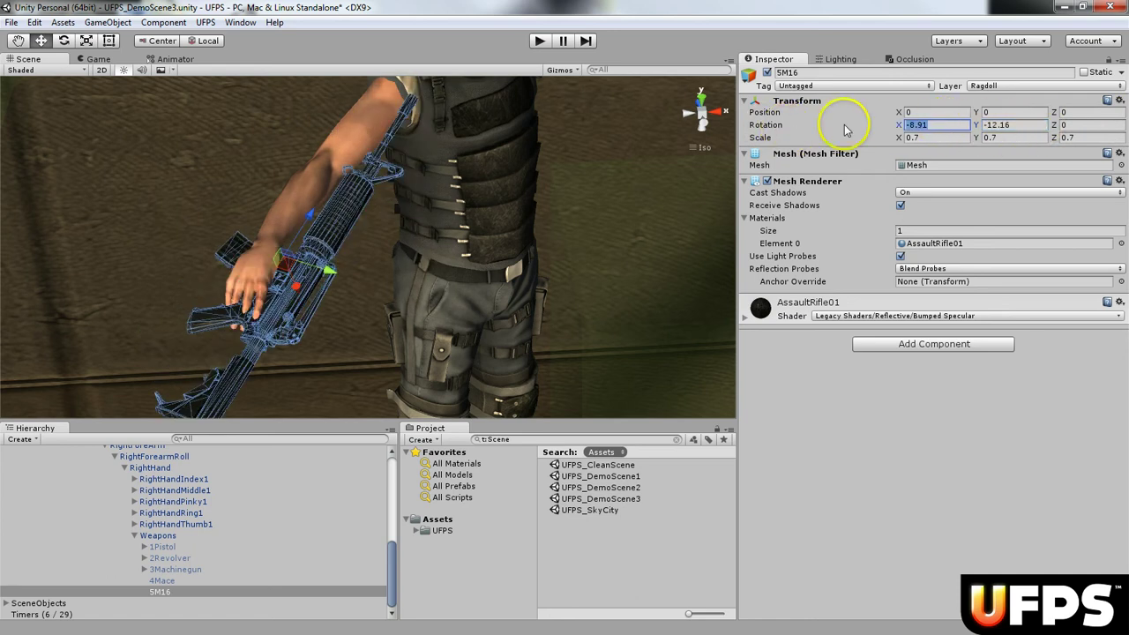
pyautogui.write('.2')
pyautogui.press('Tab')
pyautogui.write('175.8')
pyautogui.press('Tab')
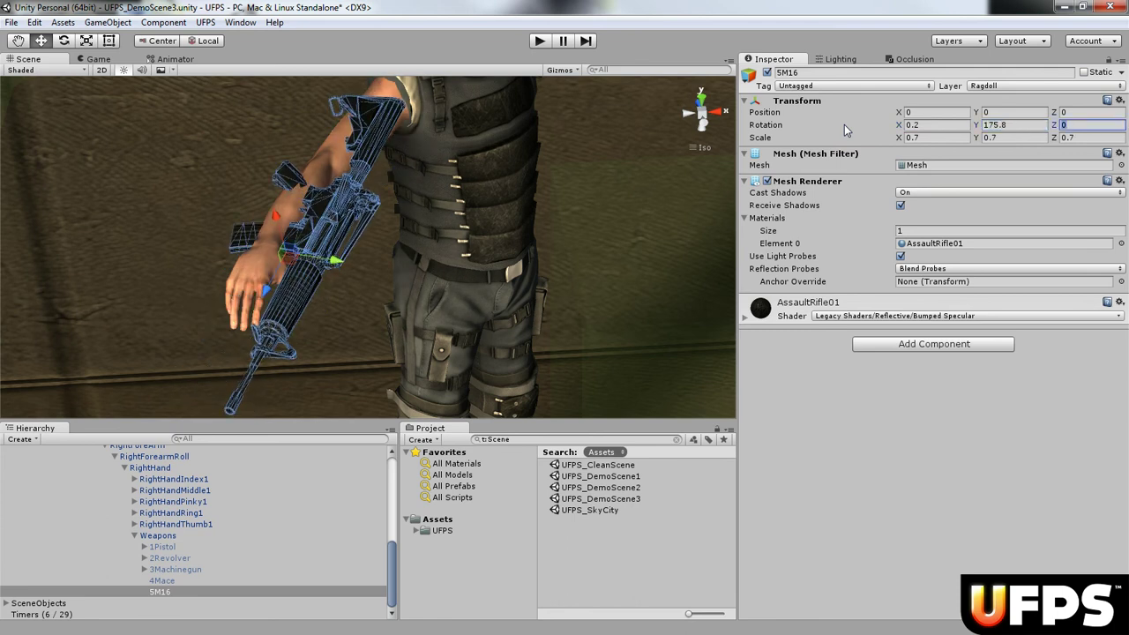
pyautogui.write('332.3')
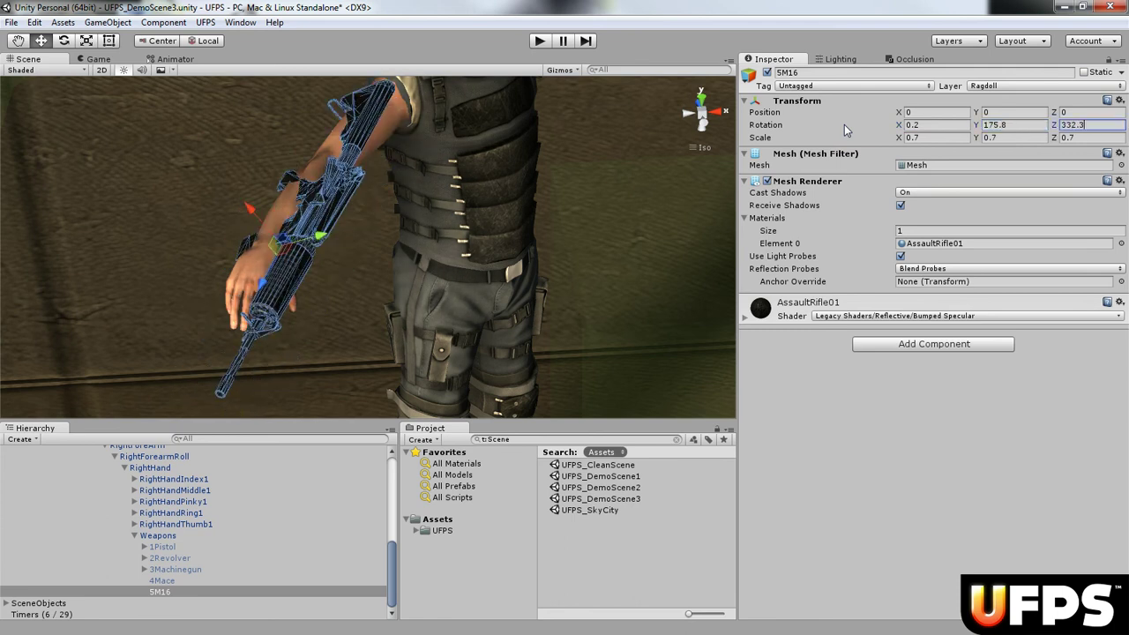
# Set the rifle's position to 0.08, -0.01, -0.29 and orbit to check the grip
pyautogui.click(935, 112)
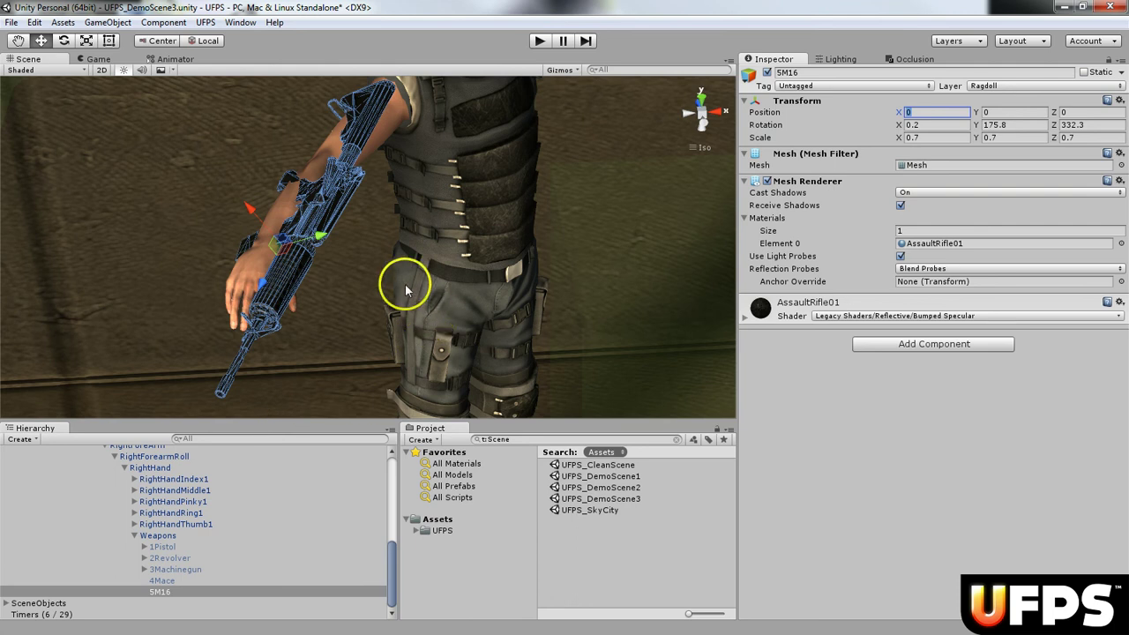
pyautogui.moveTo(403, 282); pyautogui.dragTo(392, 256, button='middle')
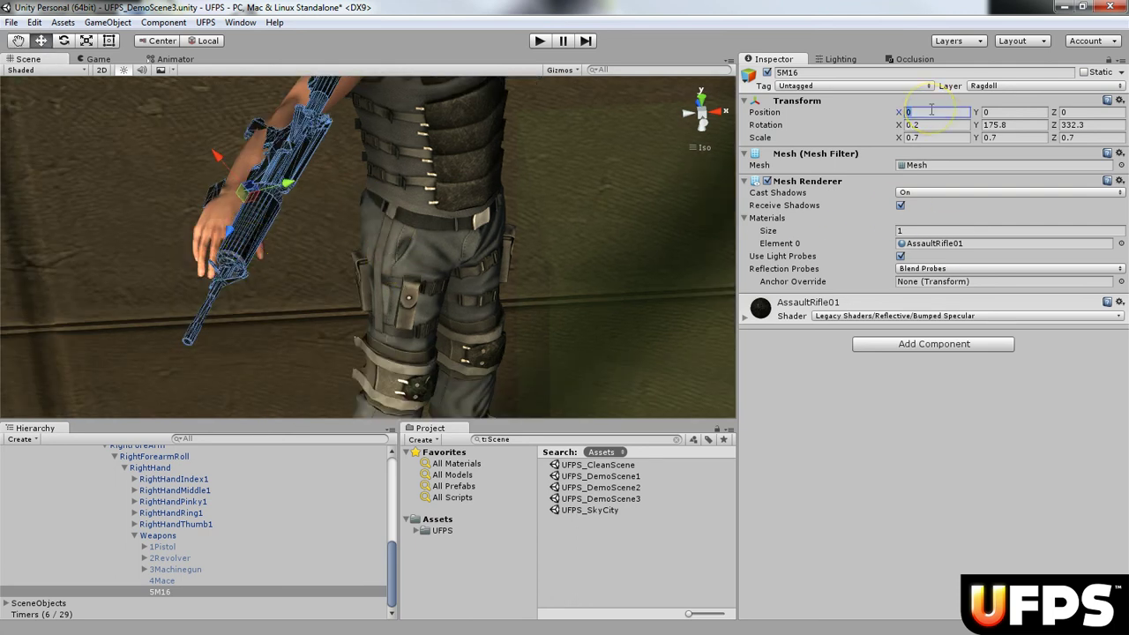
pyautogui.write('8')
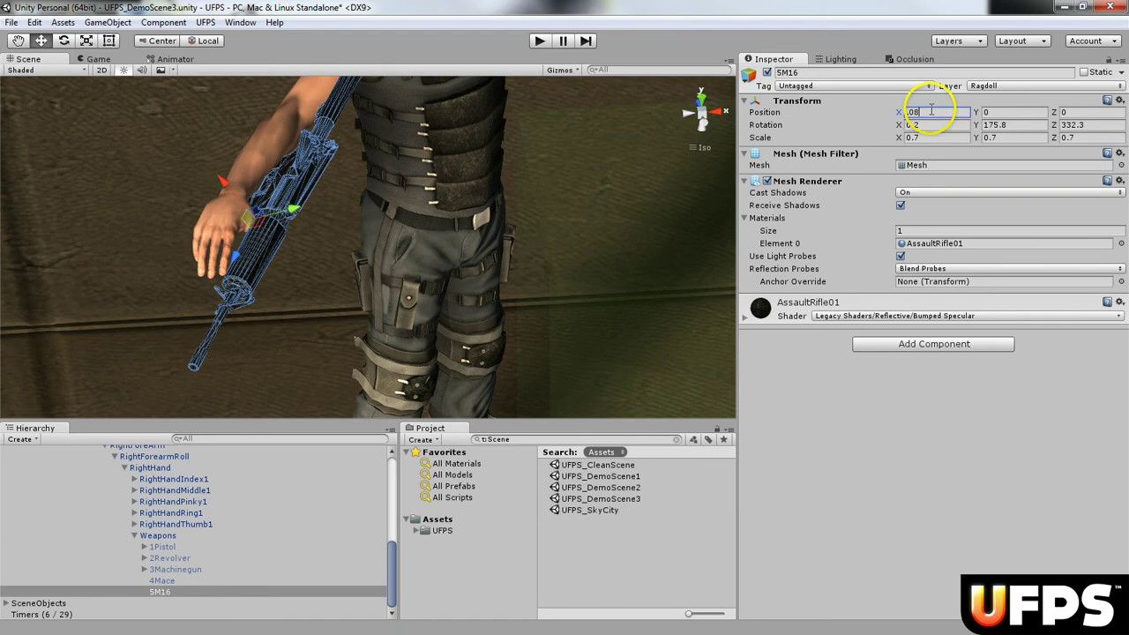
pyautogui.write('-')
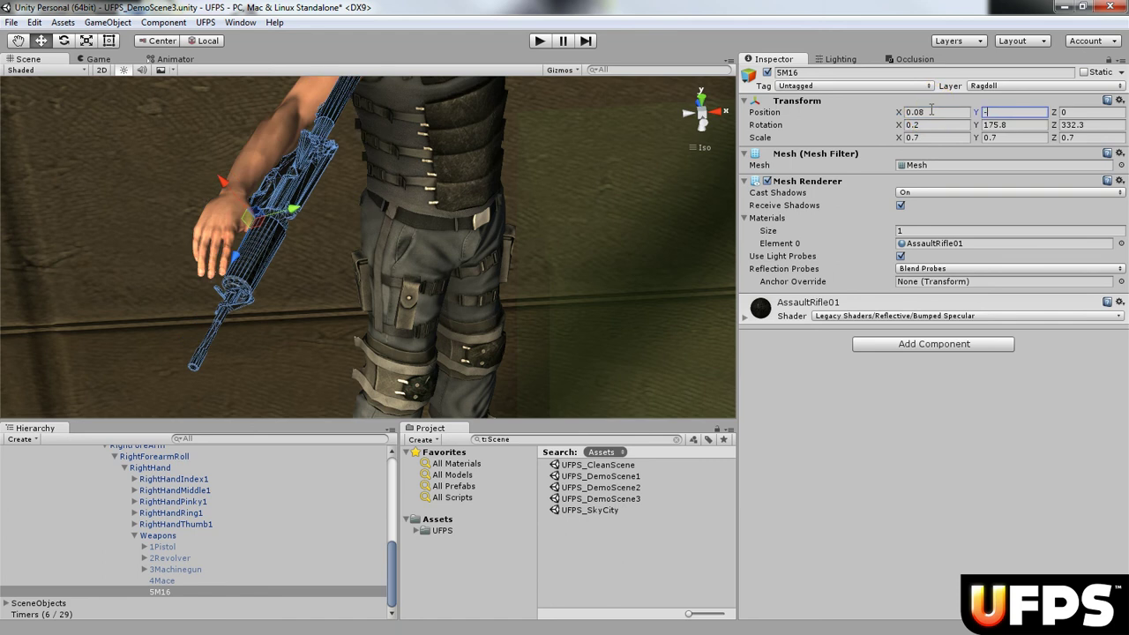
pyautogui.write('.01')
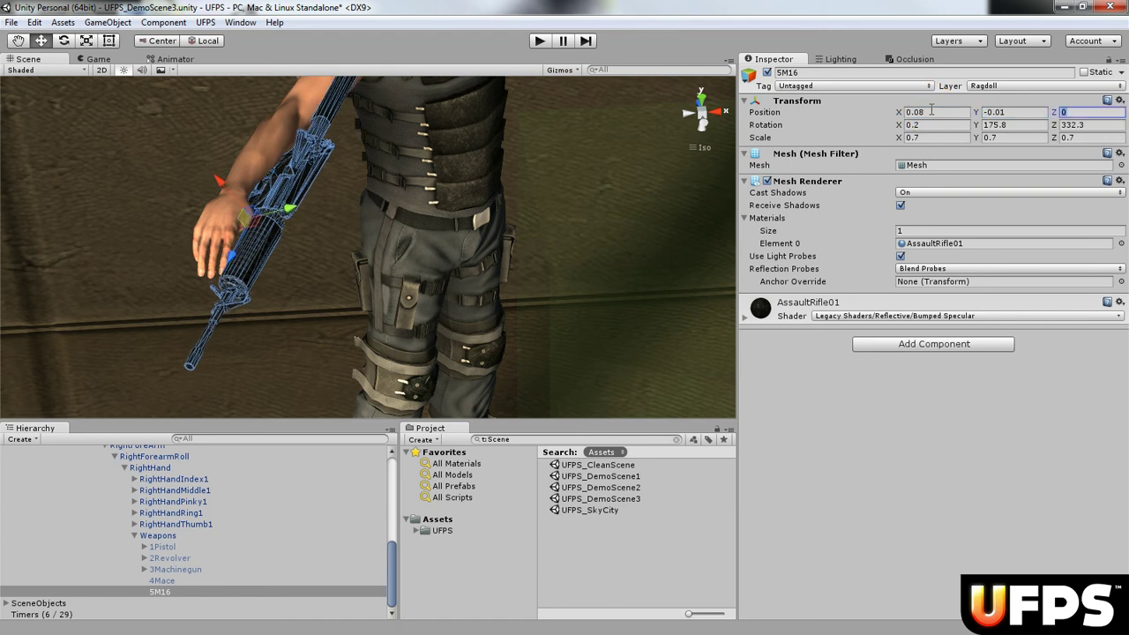
pyautogui.write('-.29')
pyautogui.keyDown('alt'); pyautogui.moveTo(514, 196); pyautogui.dragTo(573, 307); pyautogui.keyUp('alt')
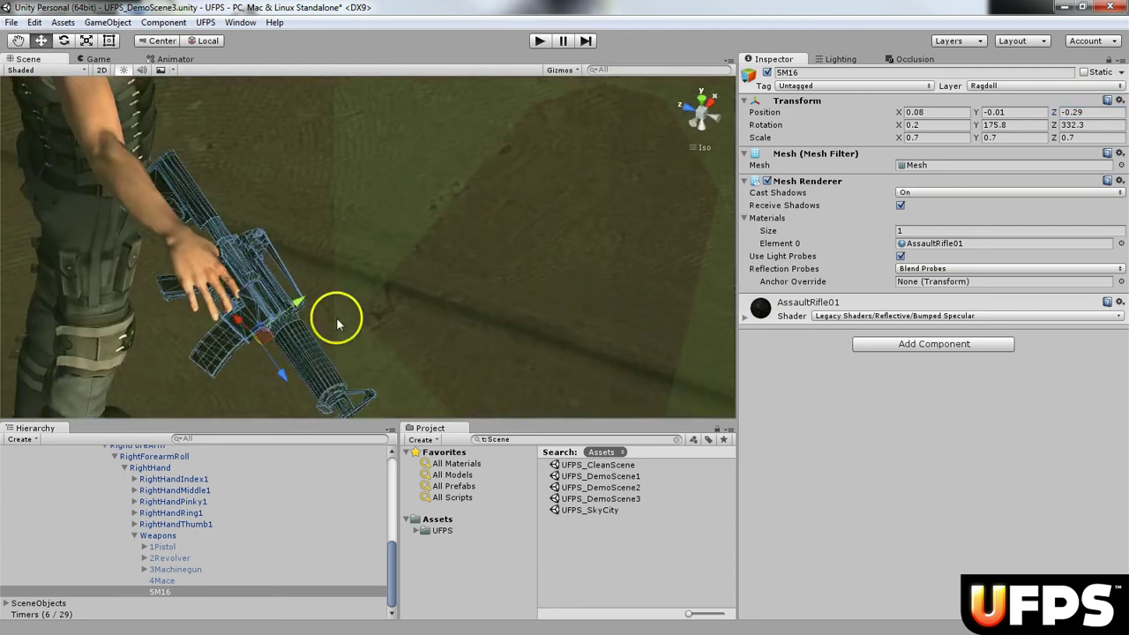
pyautogui.scroll(5, 290, 305)
pyautogui.keyDown('alt'); pyautogui.moveTo(292, 309); pyautogui.dragTo(497, 212); pyautogui.keyUp('alt')
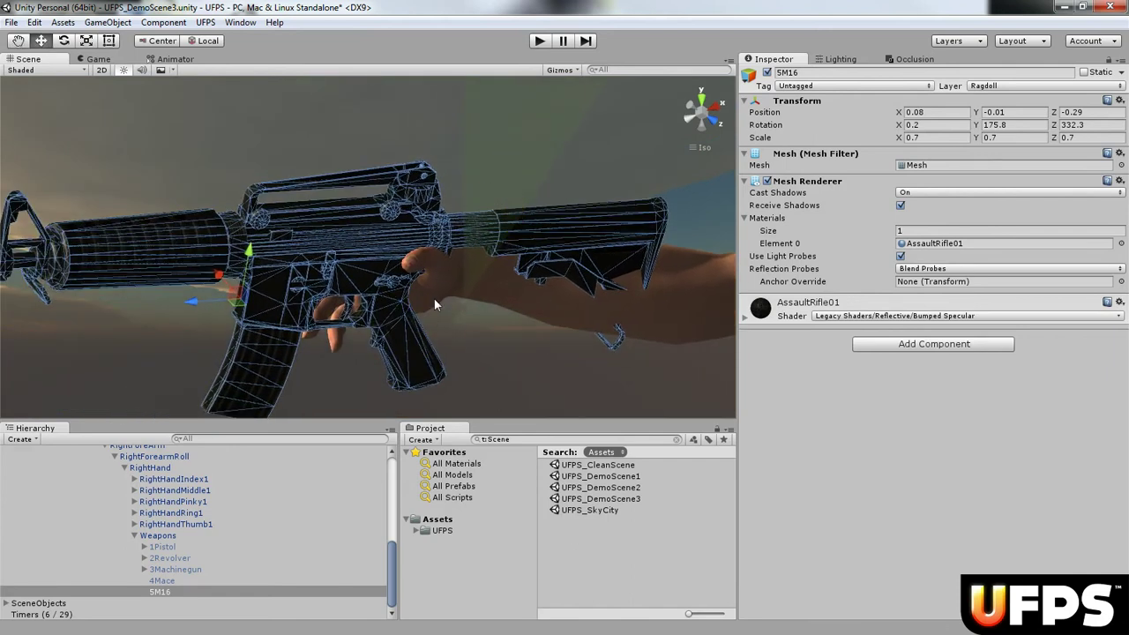
pyautogui.moveTo(434, 304); pyautogui.dragTo(525, 318)
pyautogui.scroll(-2, 215, 236)
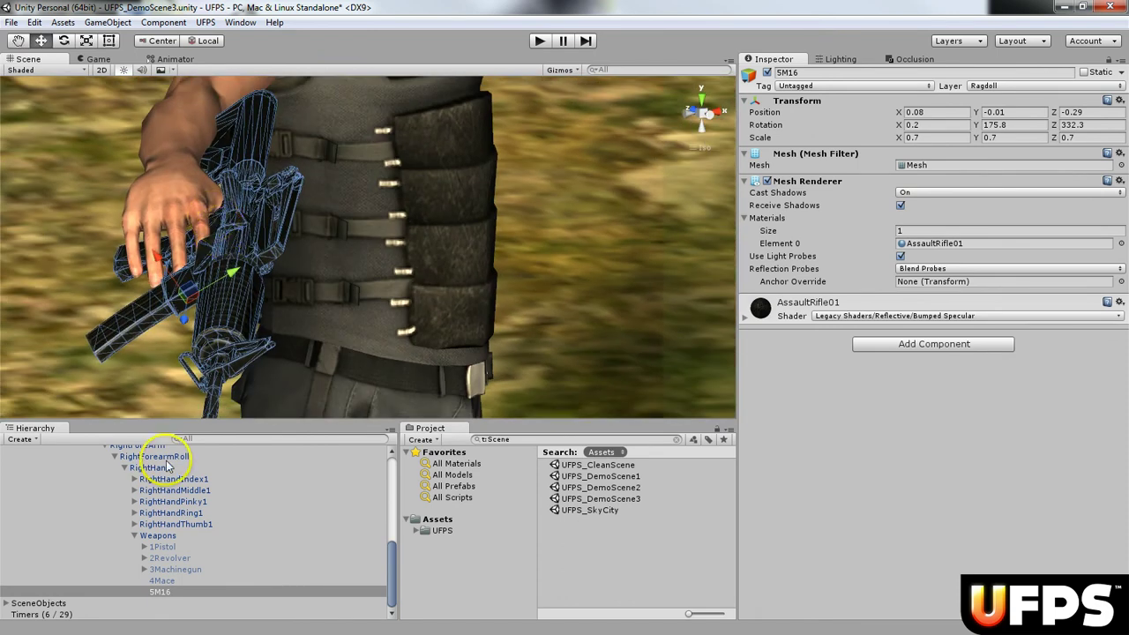
pyautogui.click(170, 597)
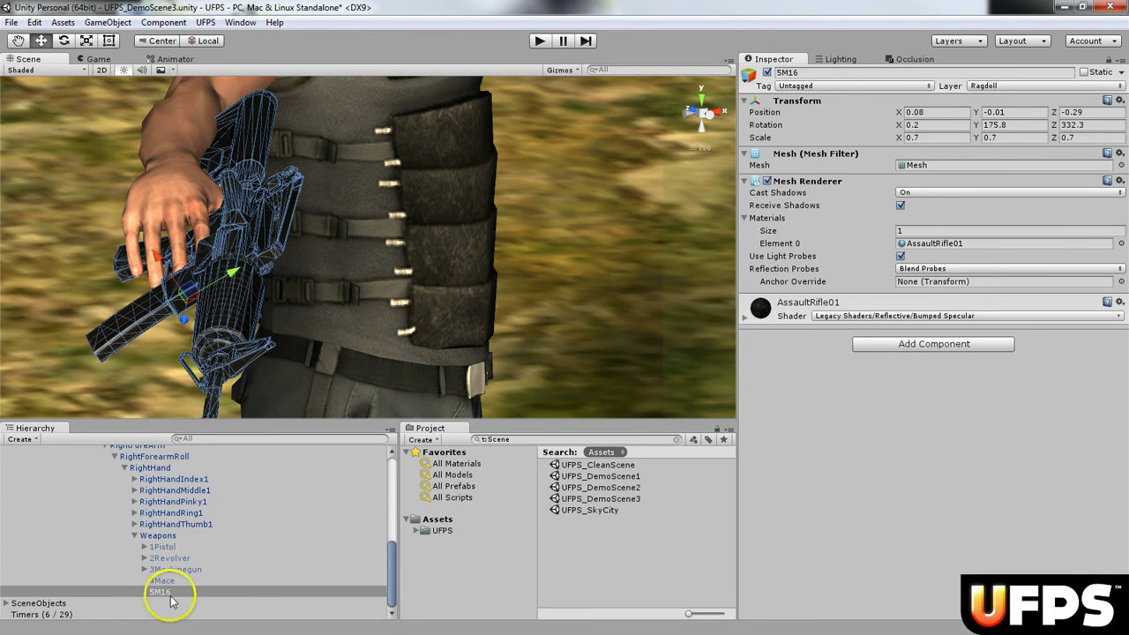
pyautogui.scroll(10, 176, 598)
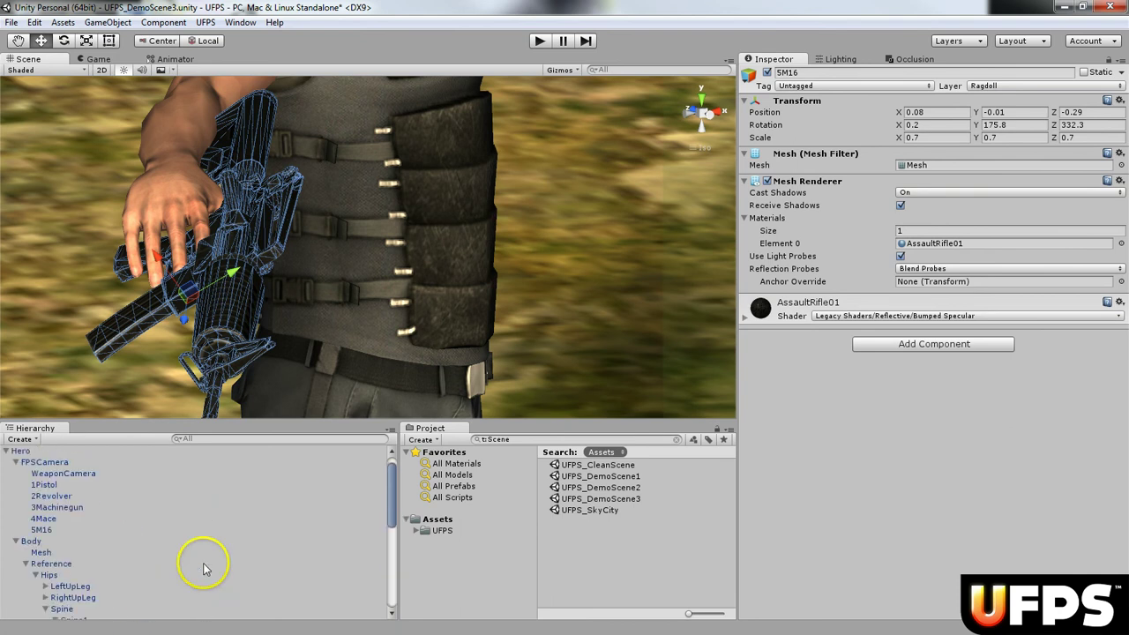
# Drag the RightHand 5M16 into the FPSCamera 5M16's 3rd Person Weapon field
pyautogui.click(57, 529)
pyautogui.click(746, 192)
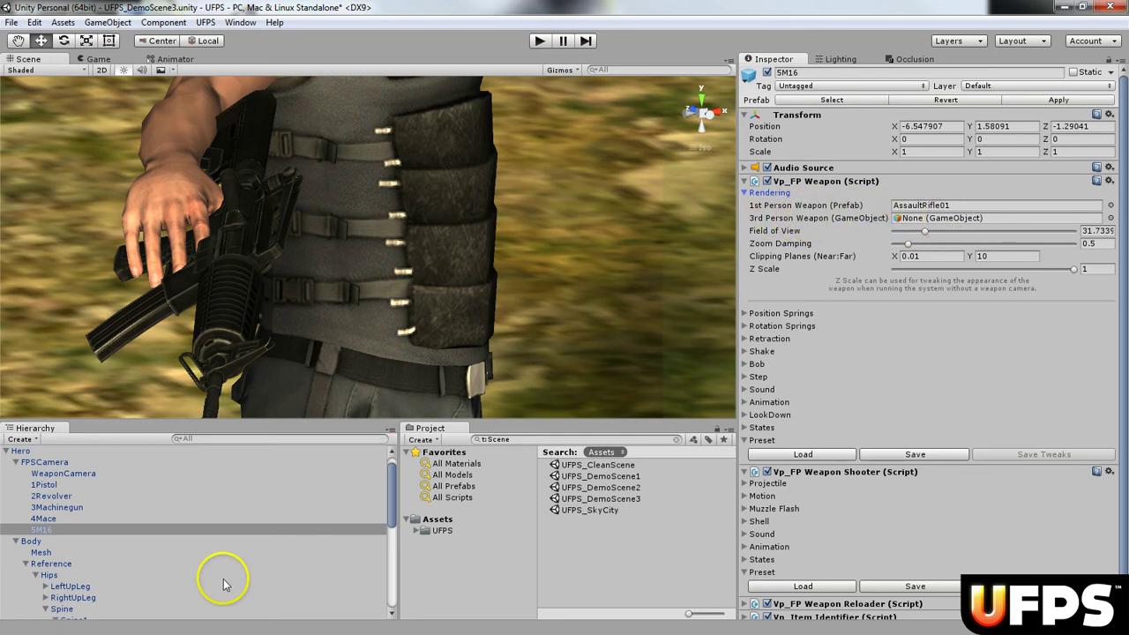
pyautogui.scroll(-10, 225, 582)
pyautogui.moveTo(162, 591); pyautogui.dragTo(970, 225)
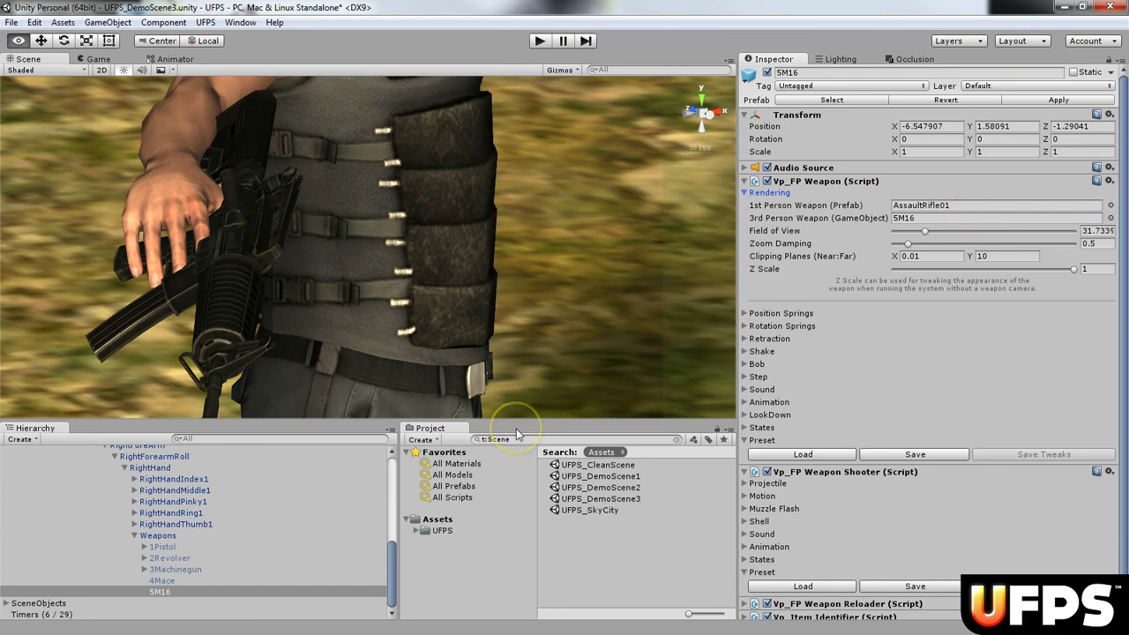
pyautogui.scroll(10, 300, 556)
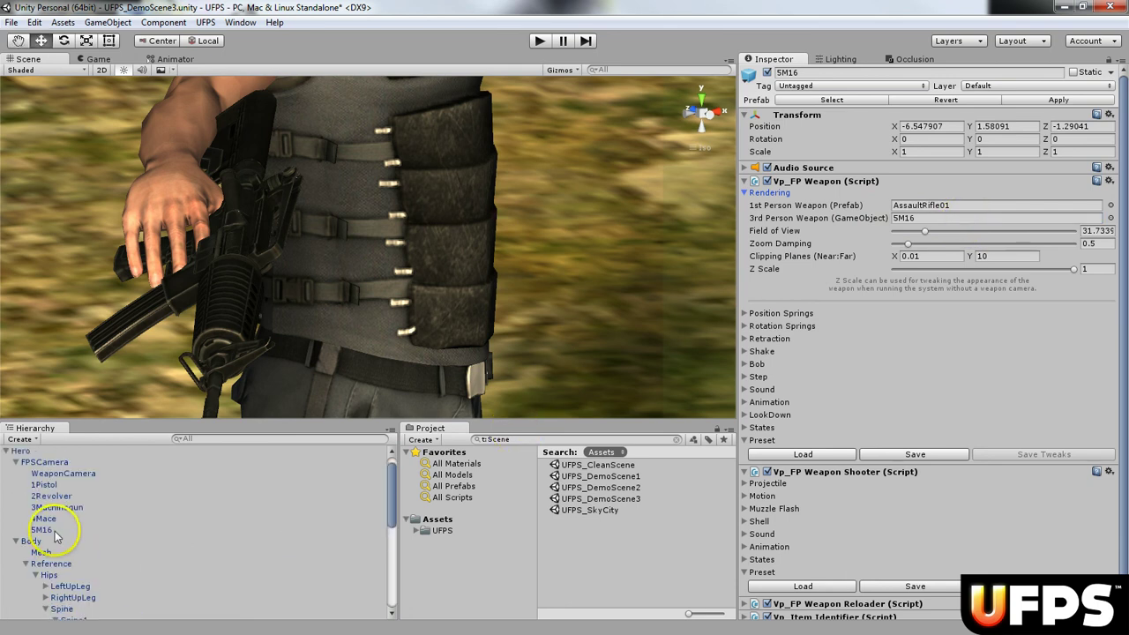
pyautogui.click(49, 531)
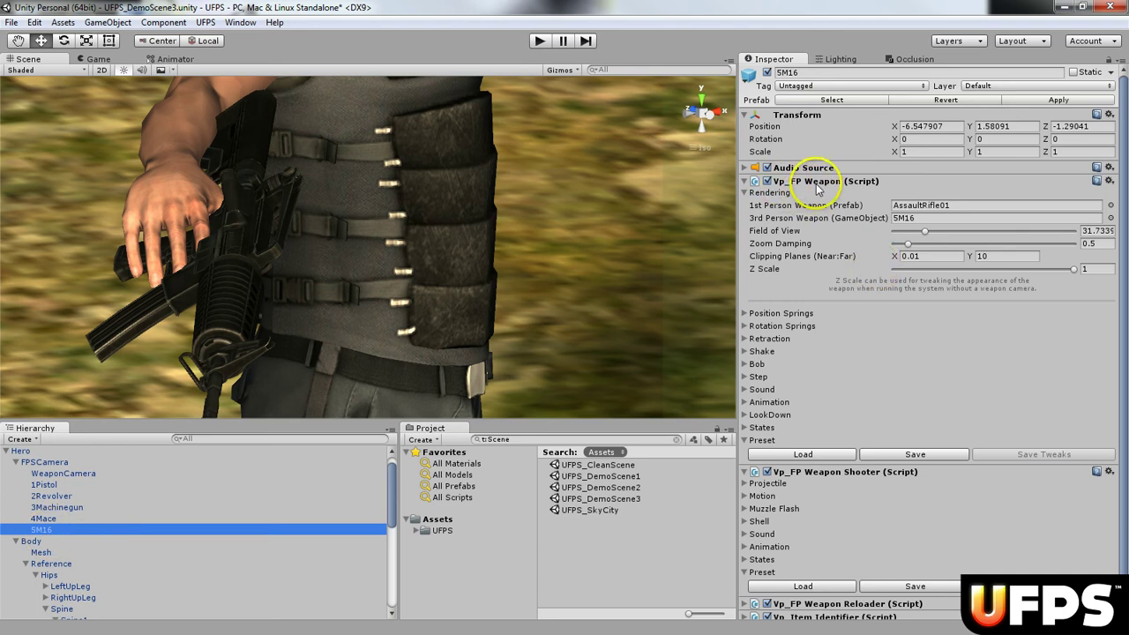
# Set the 5M16 weapon animation Grip to Two Handed Heavy and Type to Firearm
pyautogui.click(745, 402)
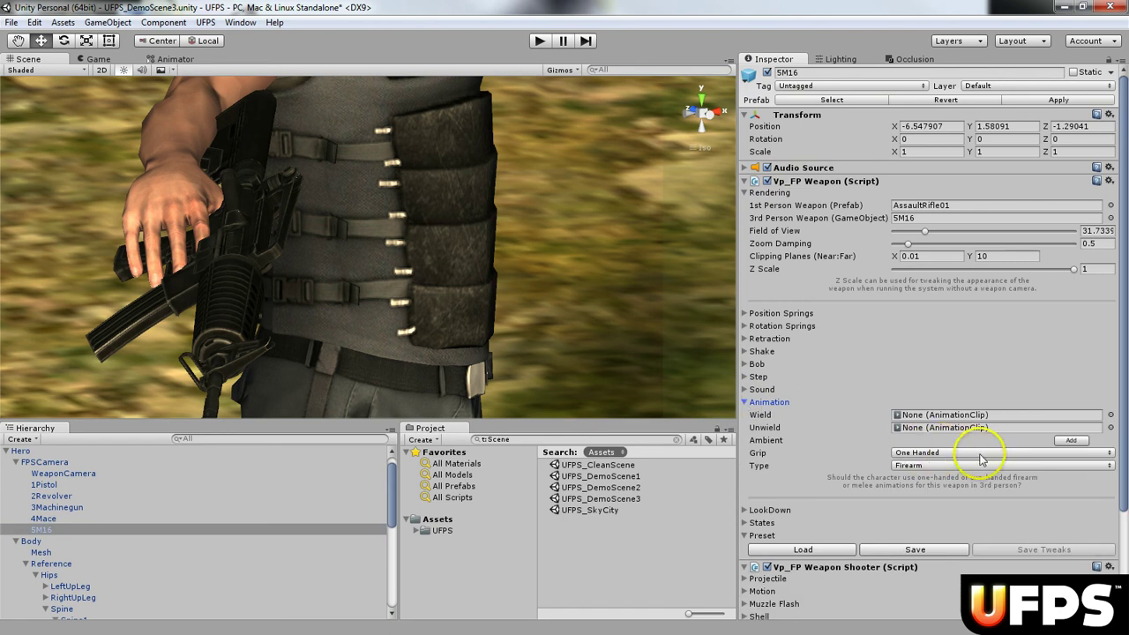
pyautogui.click(940, 453)
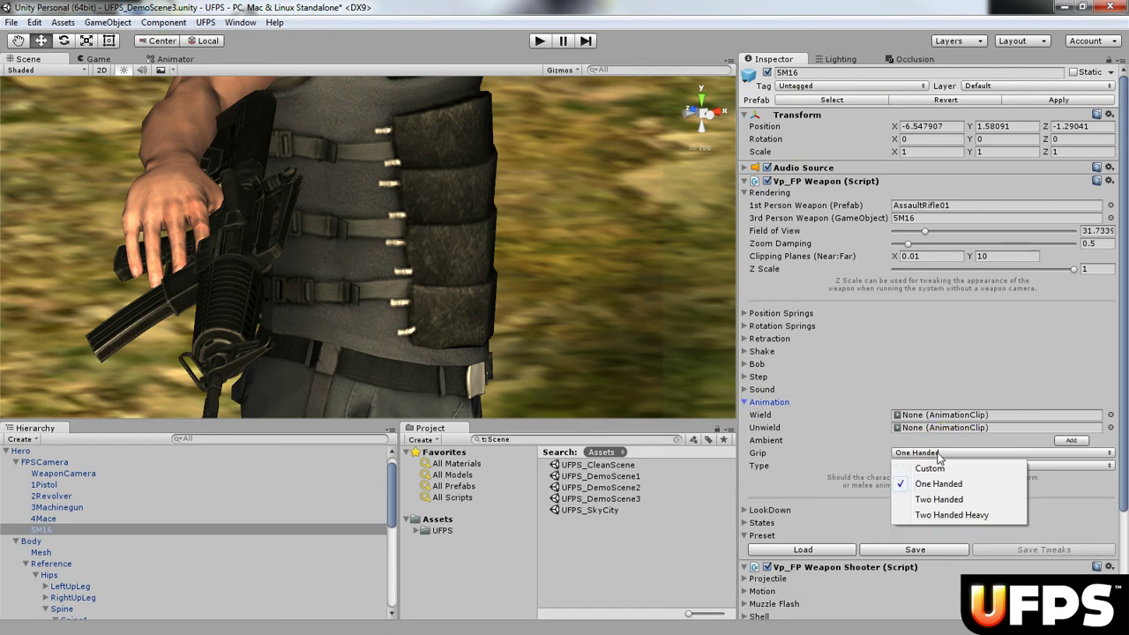
pyautogui.click(957, 519)
pyautogui.click(938, 465)
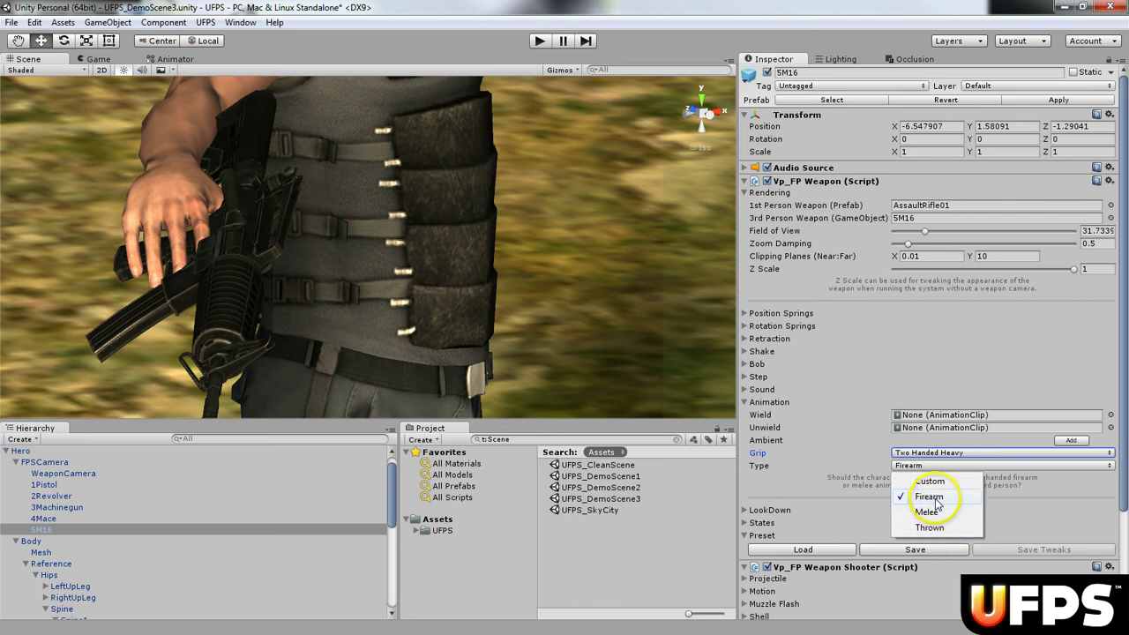
pyautogui.click(937, 499)
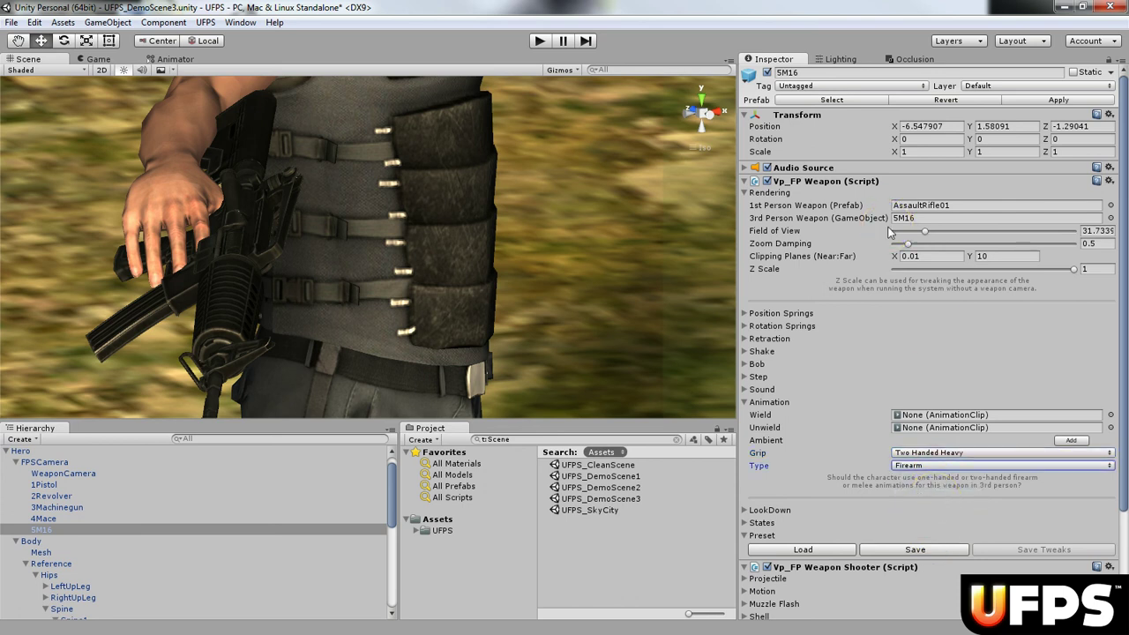
pyautogui.click(540, 41)
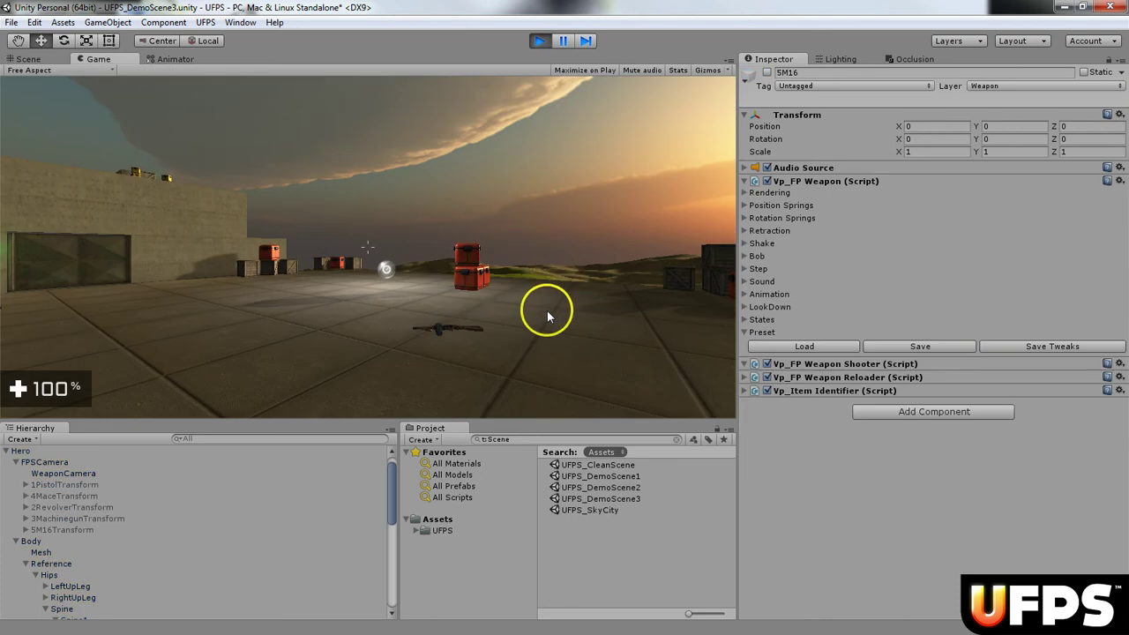
pyautogui.press('v')
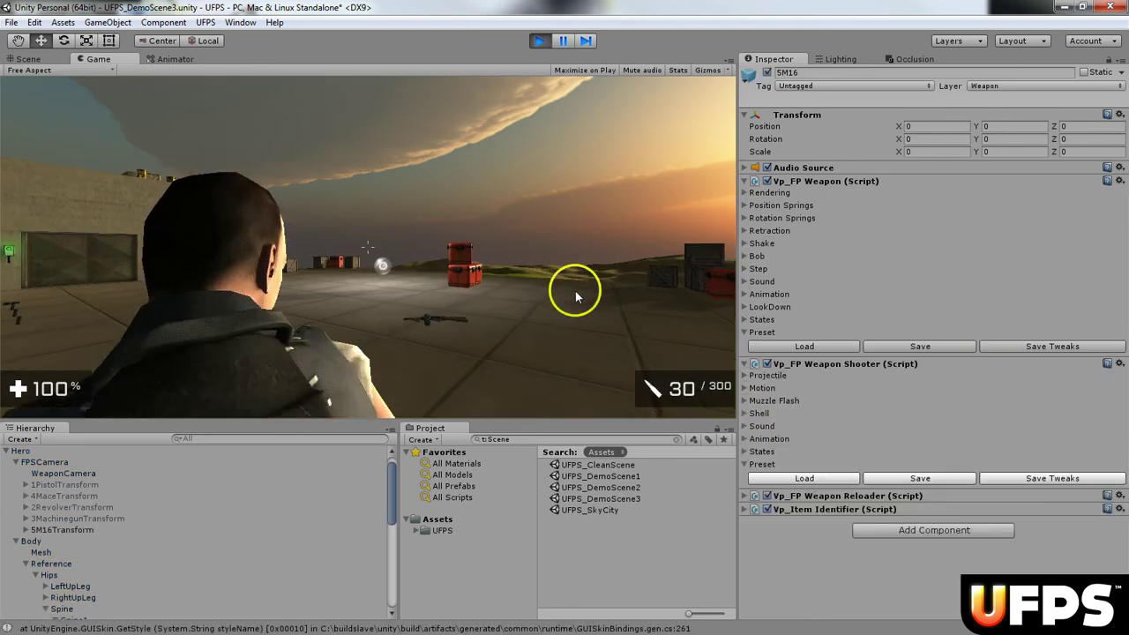
pyautogui.press('w')
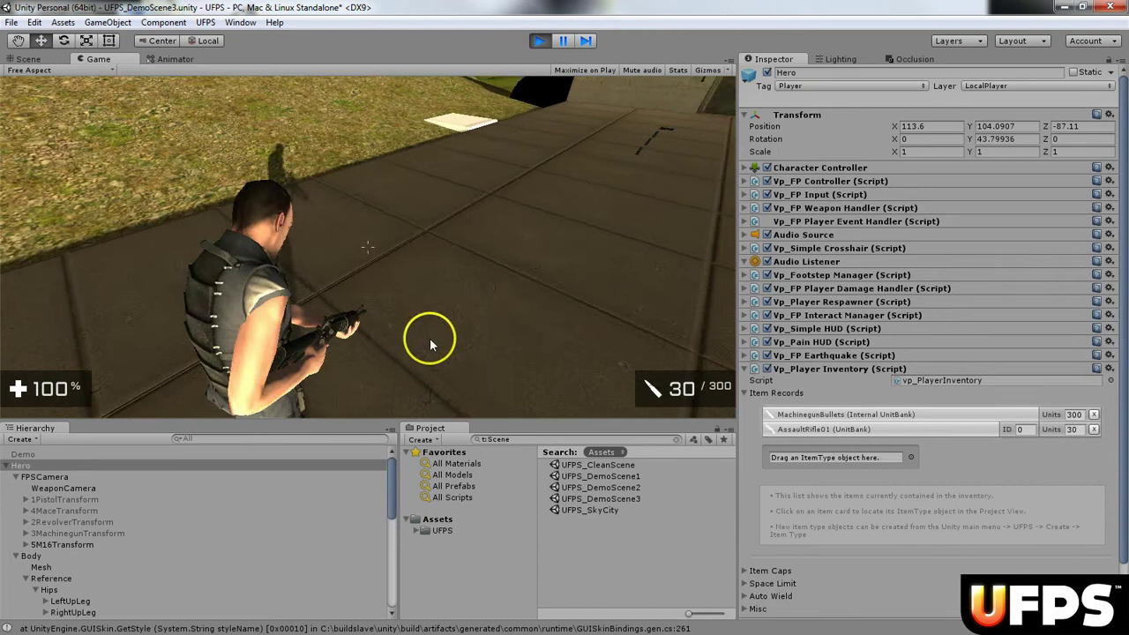
pyautogui.click(368, 237)
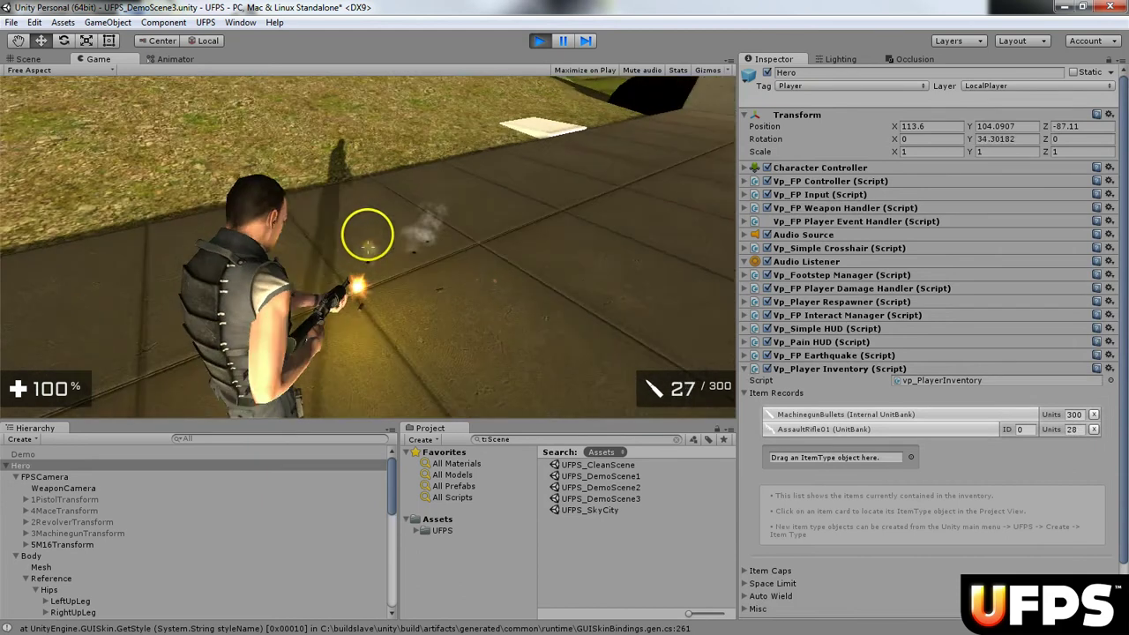
pyautogui.click(368, 237)
pyautogui.click(367, 238)
pyautogui.click(368, 238)
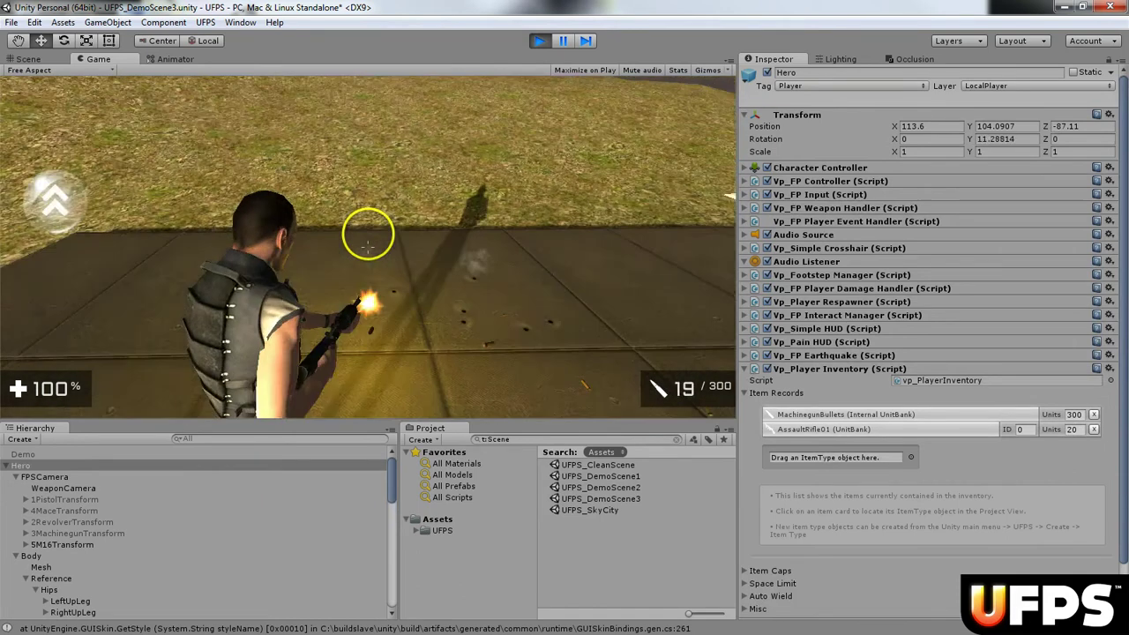
pyautogui.click(368, 237)
pyautogui.click(367, 237)
pyautogui.moveTo(367, 235); pyautogui.dragTo(369, 250)
pyautogui.click(369, 249)
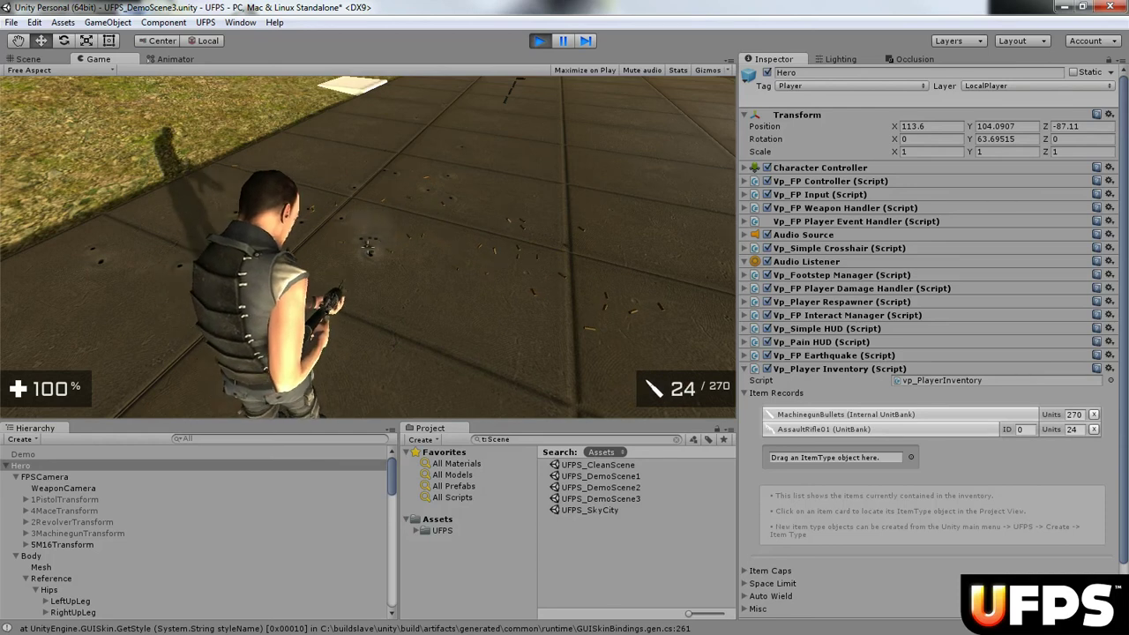
pyautogui.moveTo(369, 248)
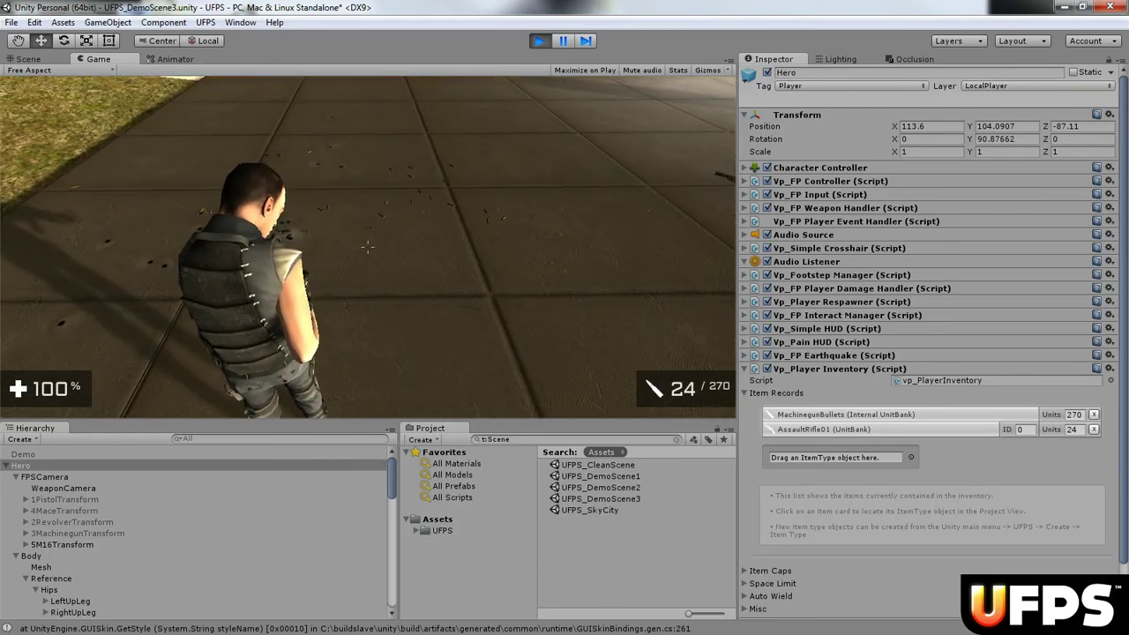
pyautogui.moveTo(368, 249); pyautogui.dragTo(369, 249)
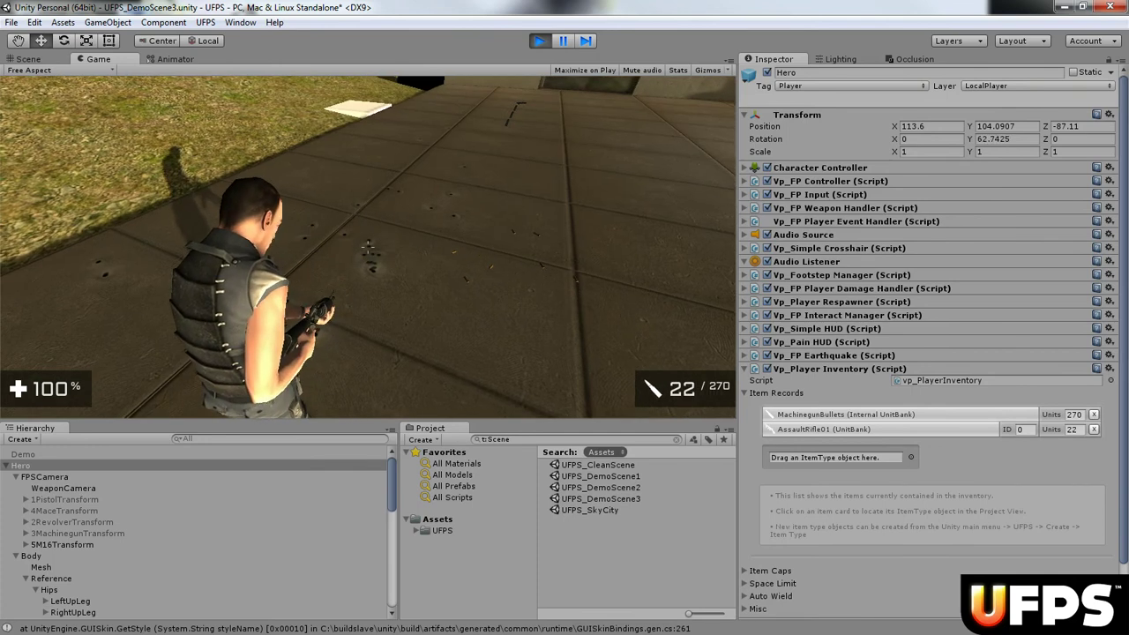
pyautogui.hotkey('ctrl', 'p')
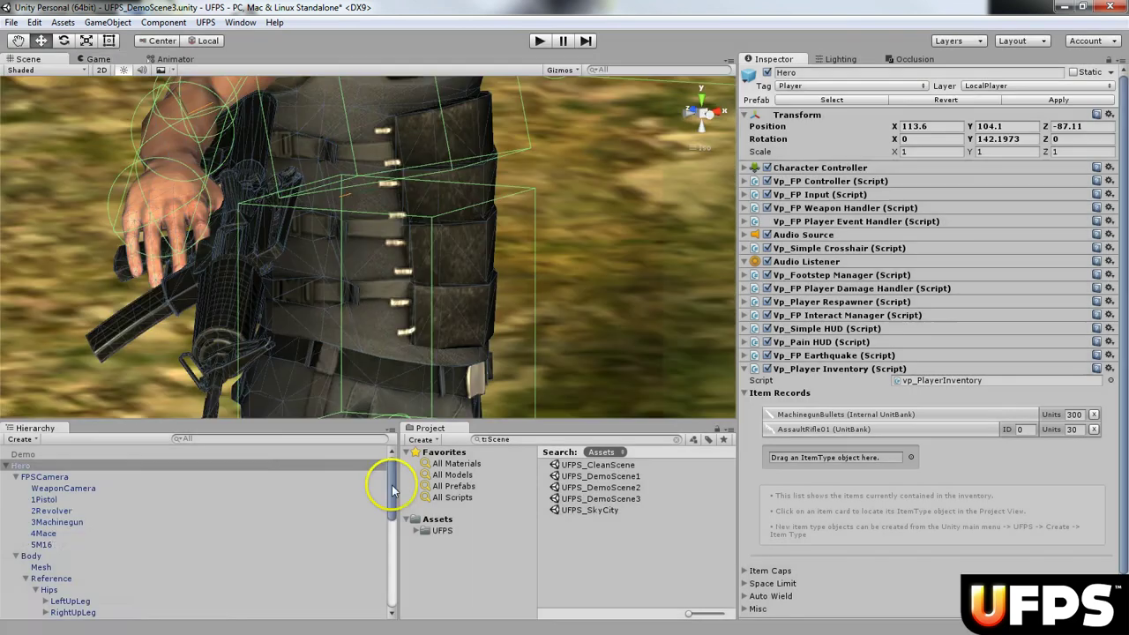
# Select the 5M16 rifle under RightHand > Weapons in the Hierarchy to inspect it
pyautogui.scroll(-10, 388, 551)
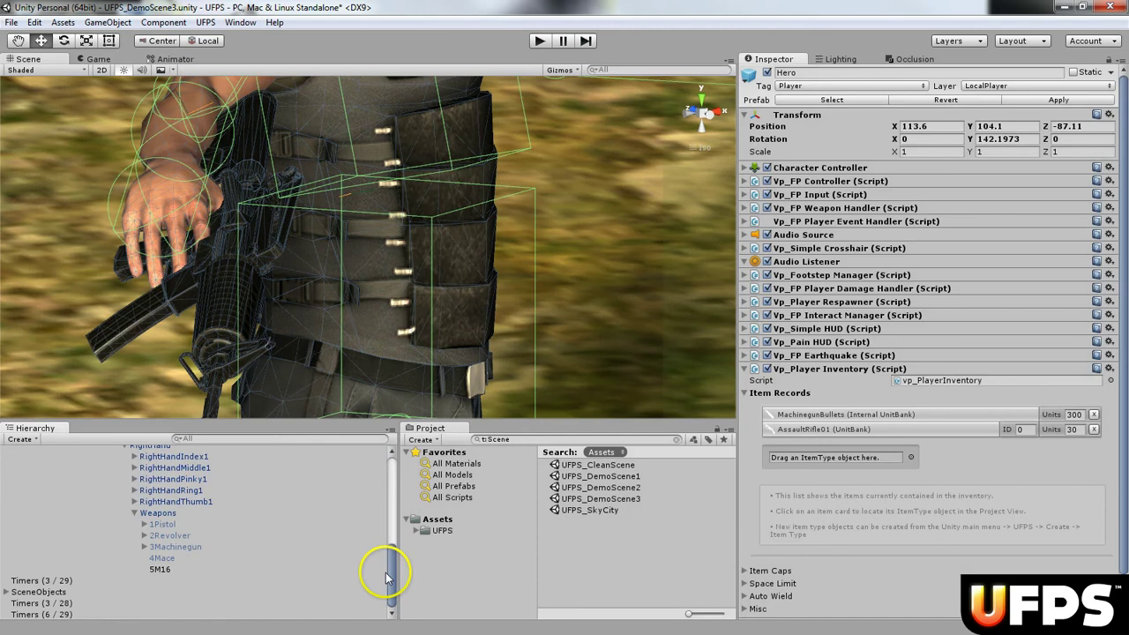
pyautogui.click(164, 524)
pyautogui.click(176, 573)
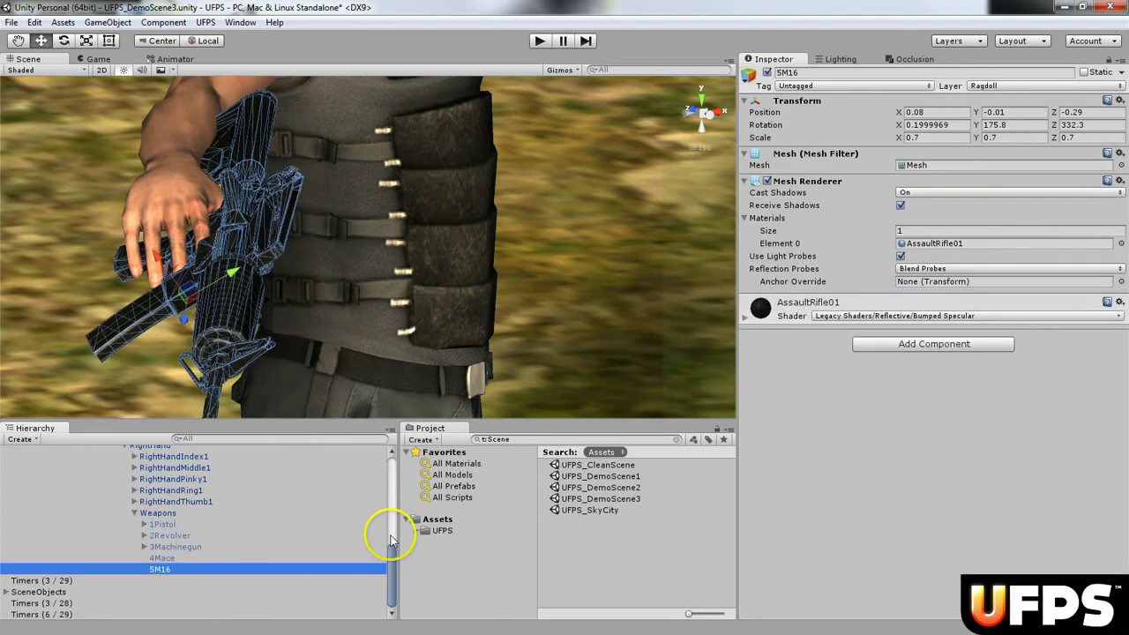
pyautogui.scroll(10, 378, 494)
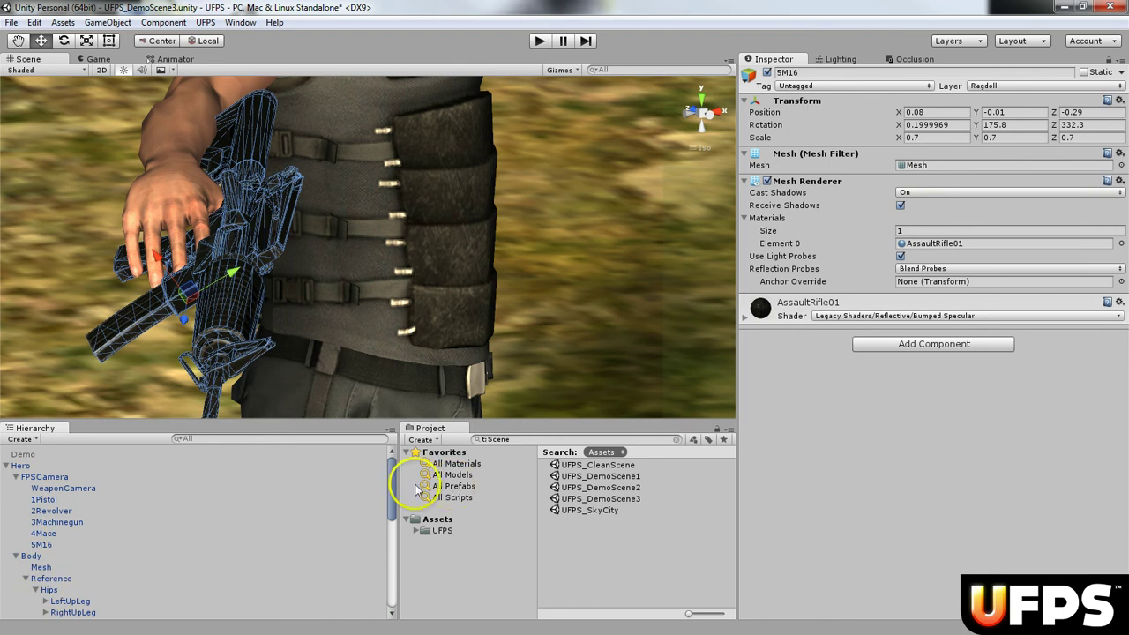
pyautogui.scroll(-4, 384, 541)
pyautogui.scroll(-5, 384, 540)
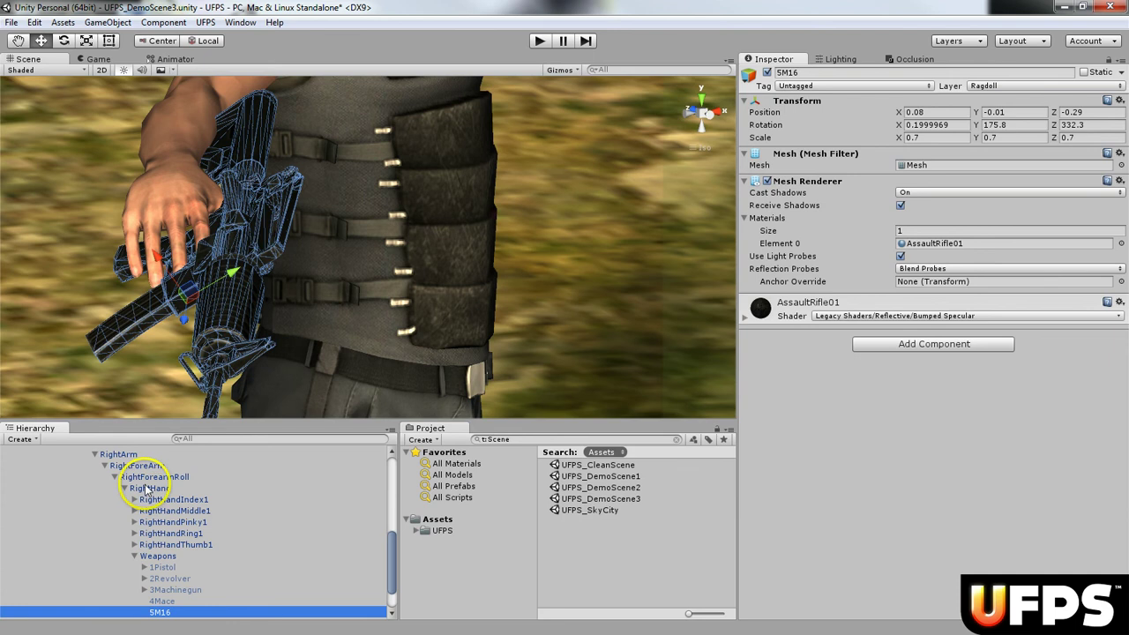
# Create an empty child GameObject under 5M16 and rename it Muzzle
pyautogui.click(33, 439)
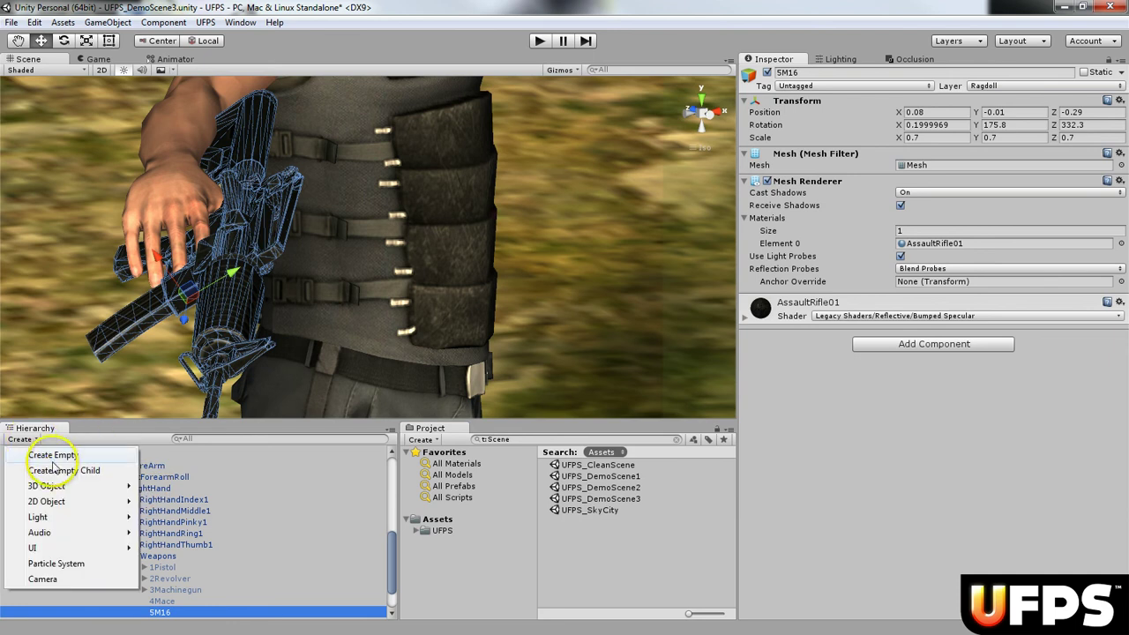
pyautogui.click(48, 472)
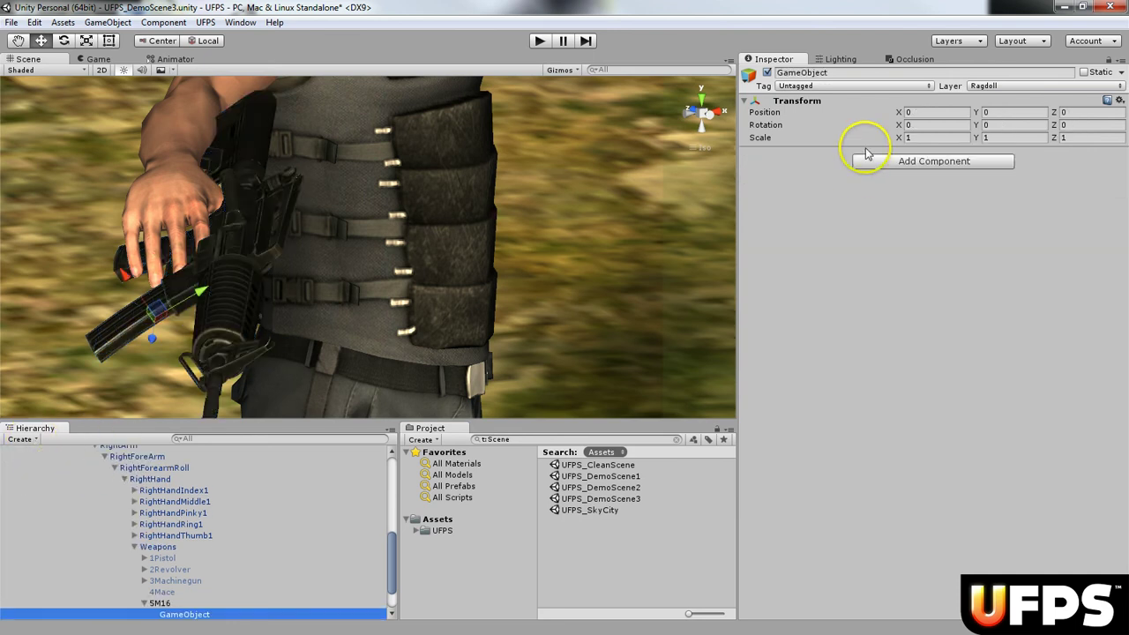
pyautogui.click(843, 77)
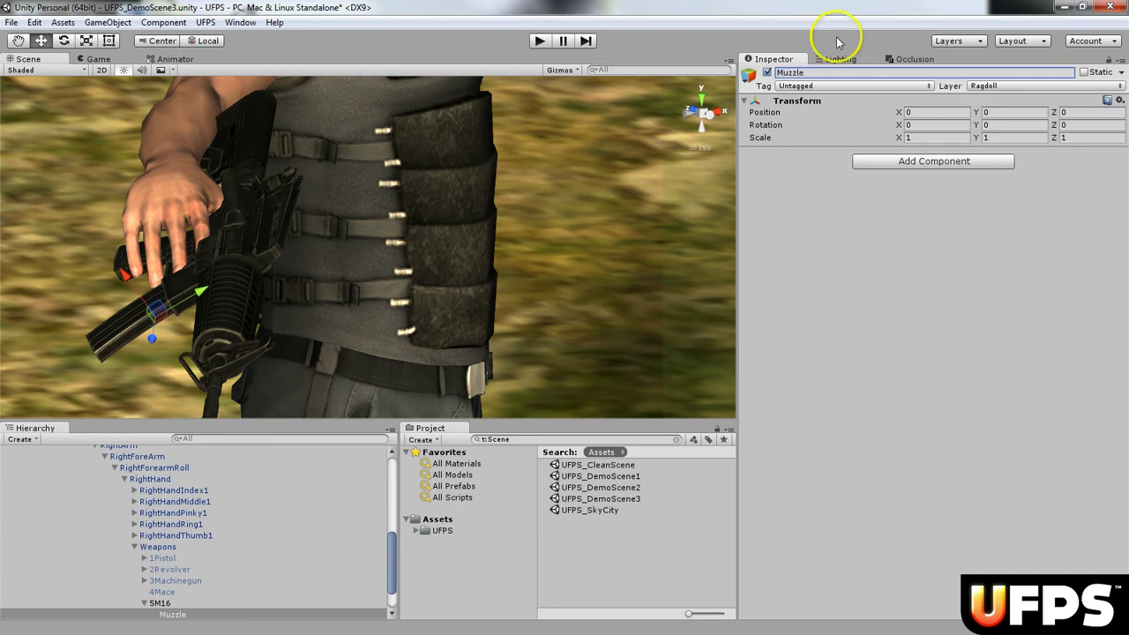
pyautogui.click(162, 604)
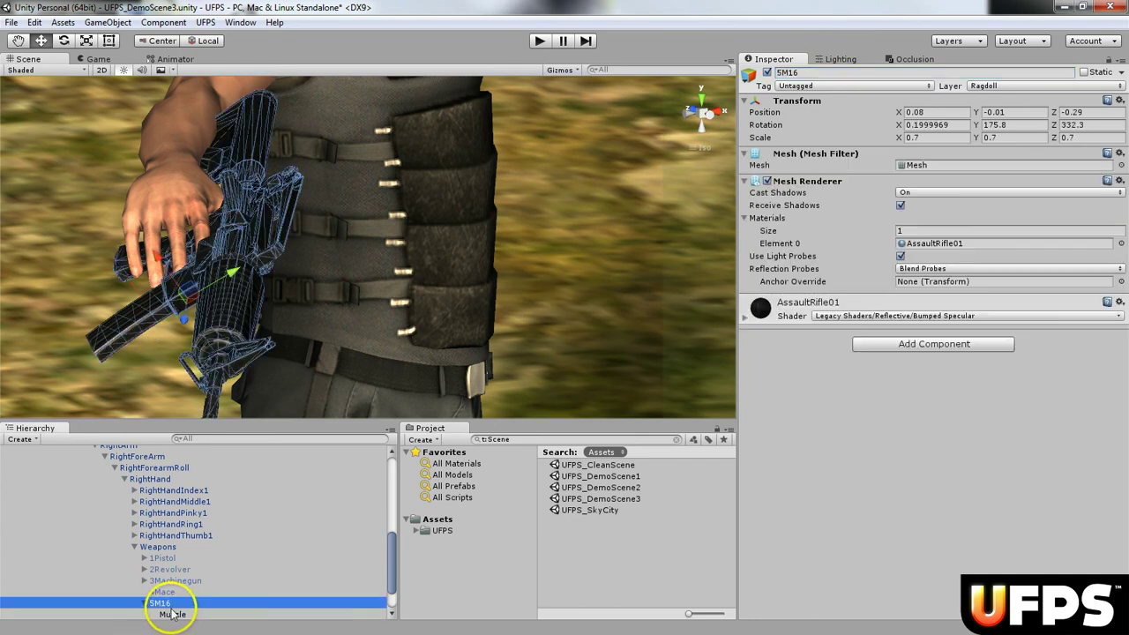
pyautogui.click(172, 616)
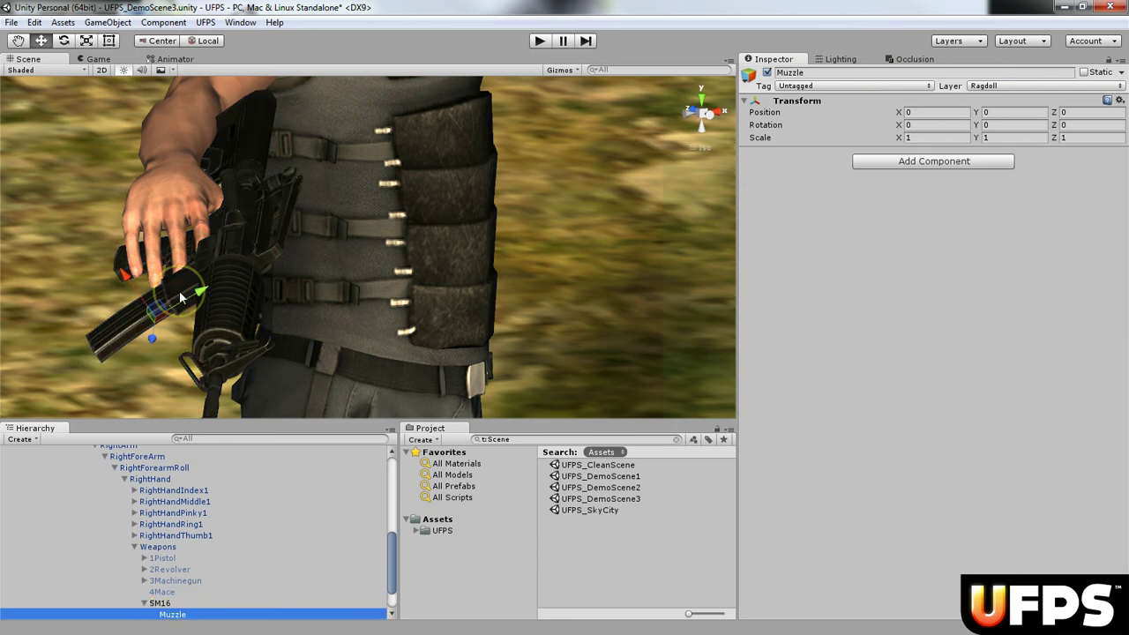
# Drag the Muzzle up and forward to the M16's barrel tip in the Scene view
pyautogui.keyDown('alt'); pyautogui.moveTo(247, 318); pyautogui.dragTo(443, 295); pyautogui.keyUp('alt')
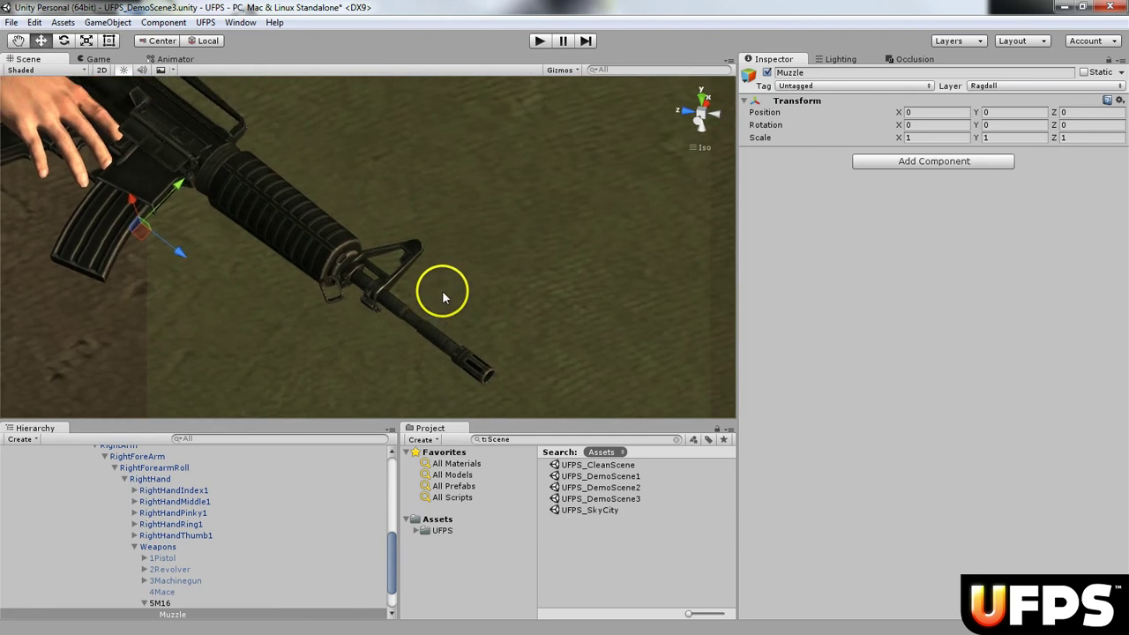
pyautogui.moveTo(177, 184); pyautogui.dragTo(241, 124)
pyautogui.moveTo(244, 185); pyautogui.dragTo(532, 404)
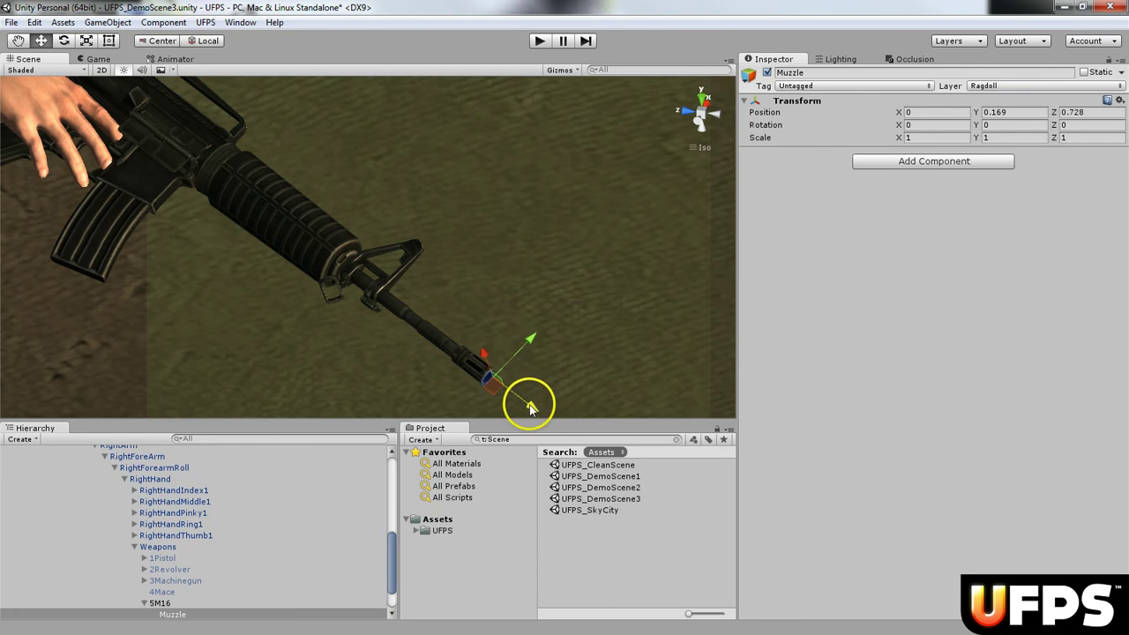
pyautogui.keyDown('alt'); pyautogui.moveTo(433, 335); pyautogui.dragTo(433, 244); pyautogui.keyUp('alt')
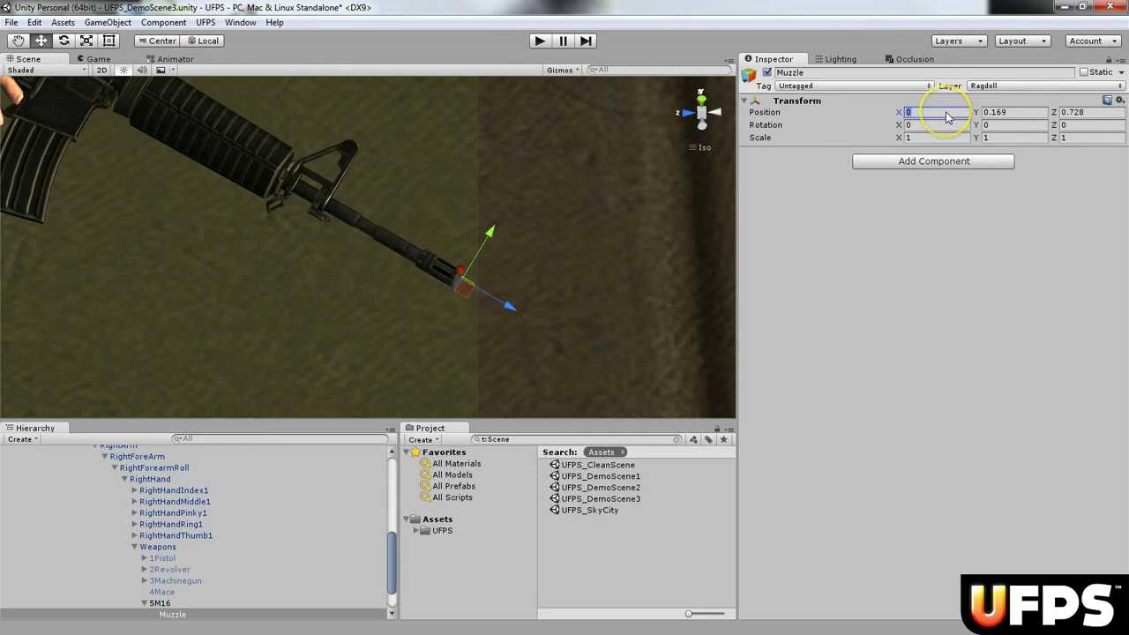
# Fine-tune the Muzzle position to 0, 0.165, 0.73
pyautogui.write('.1')
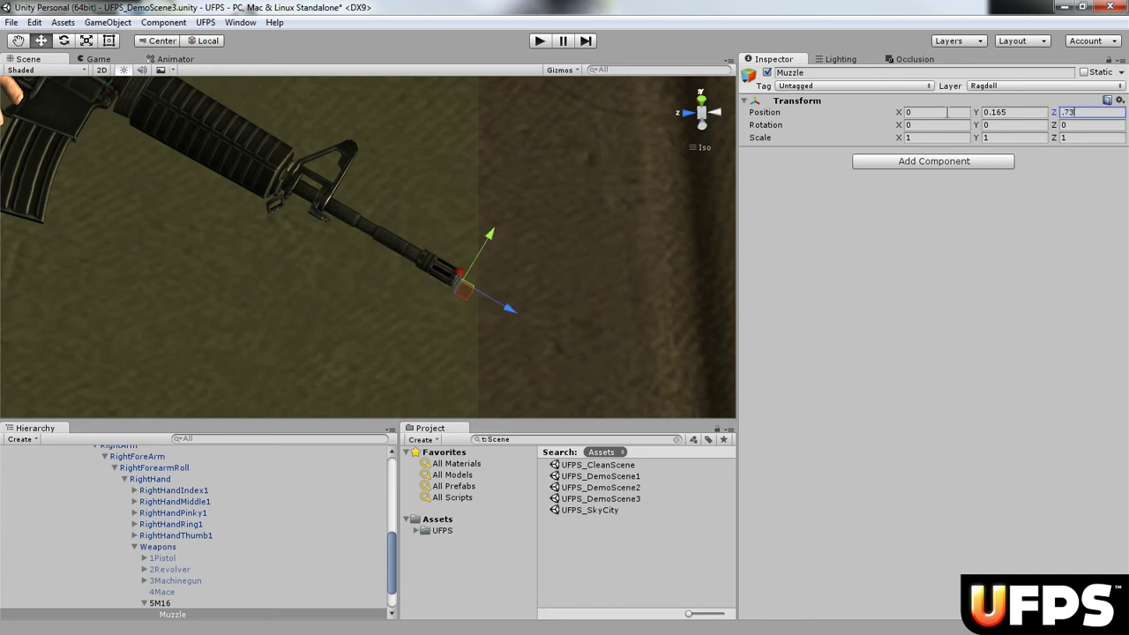
pyautogui.scroll(3, 448, 282)
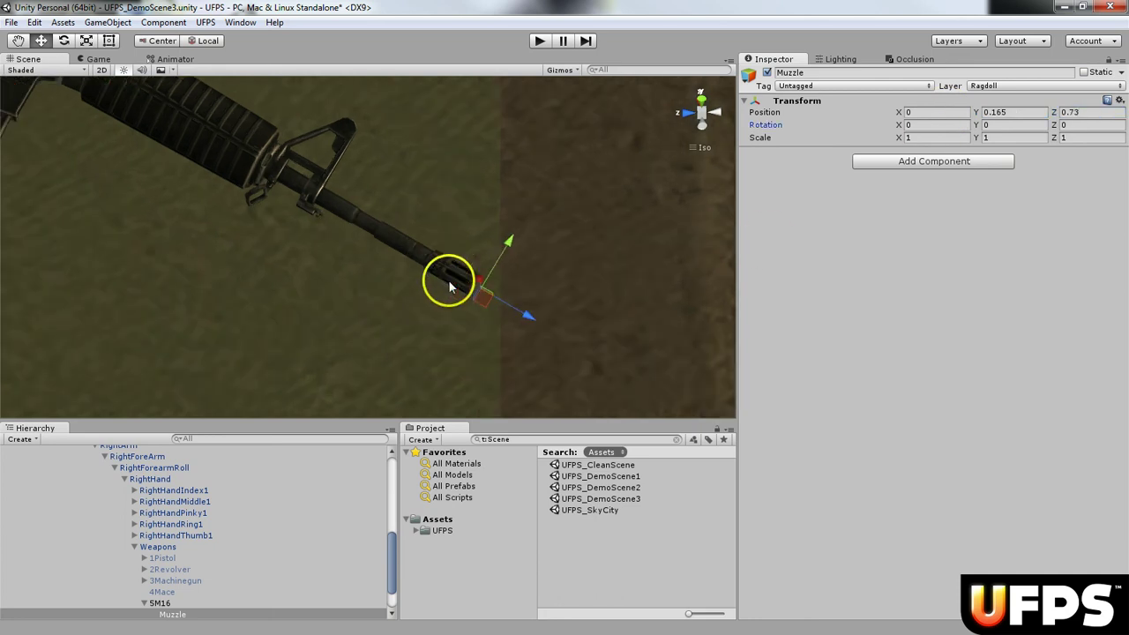
pyautogui.scroll(3, 529, 322)
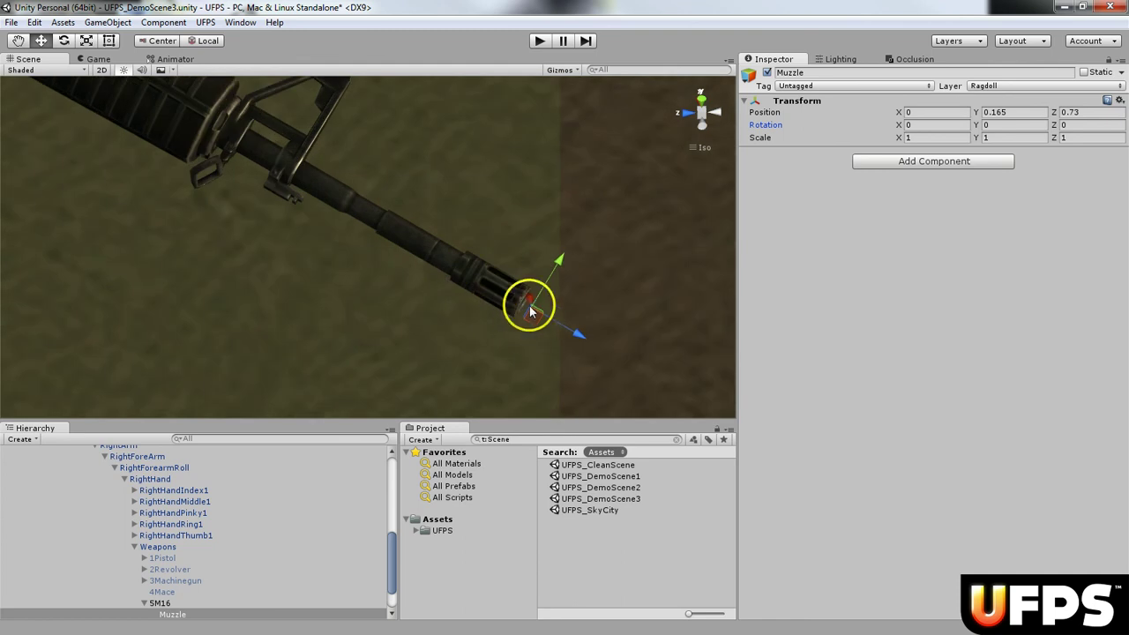